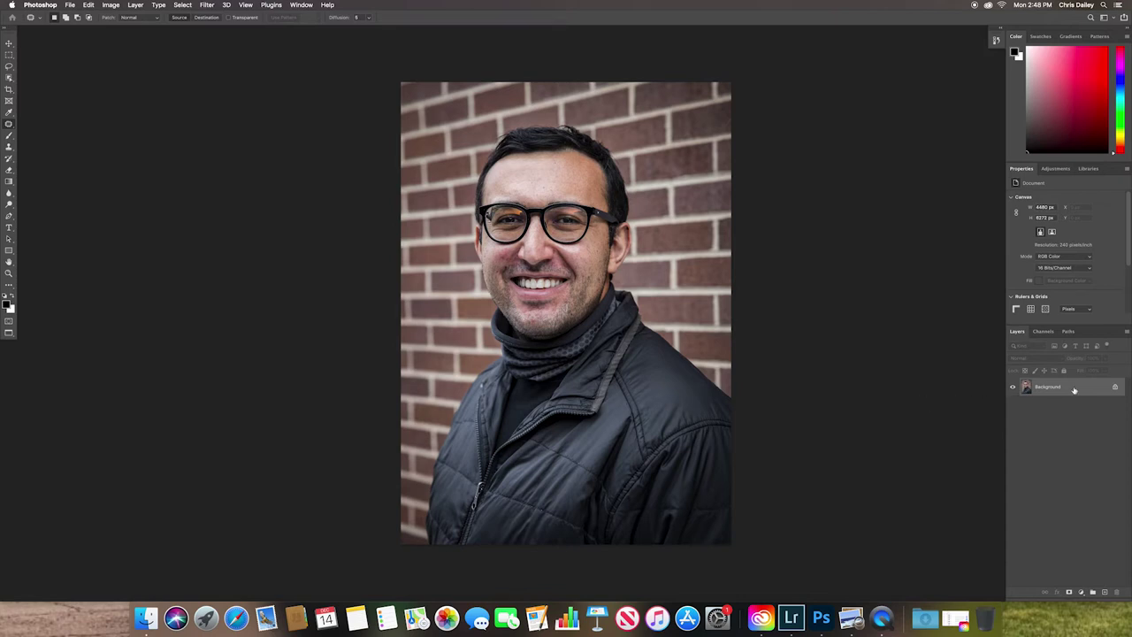
Duplicate Background twice, naming the copies Low/Color and High/Detail
drag(1077, 390, 1104, 590)
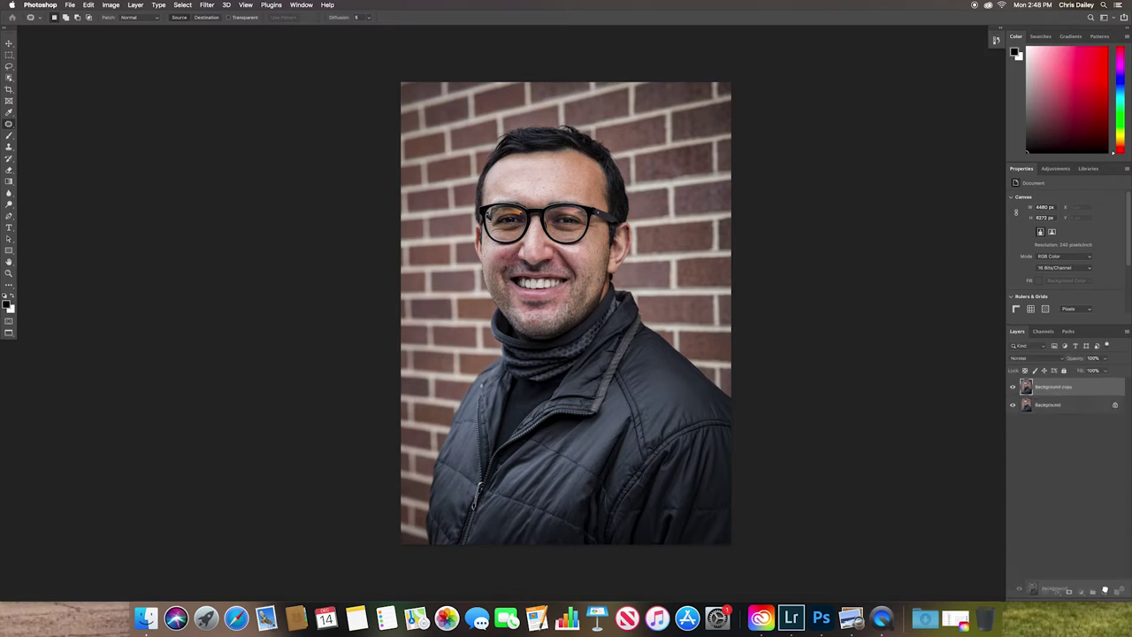
drag(1103, 591, 1103, 591)
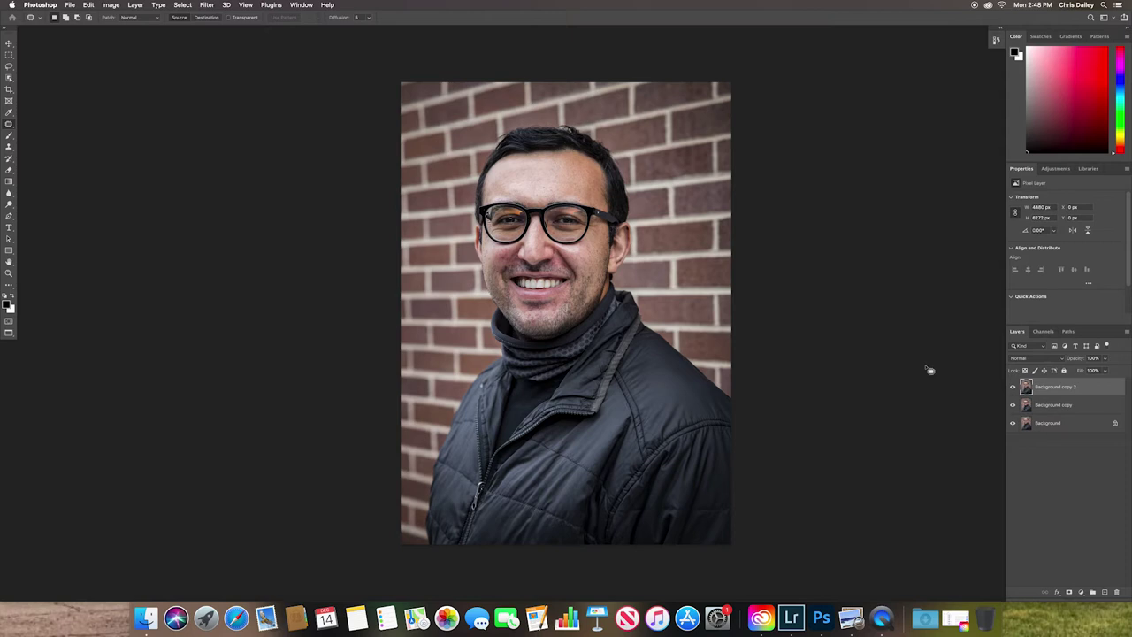
double_click(1050, 406)
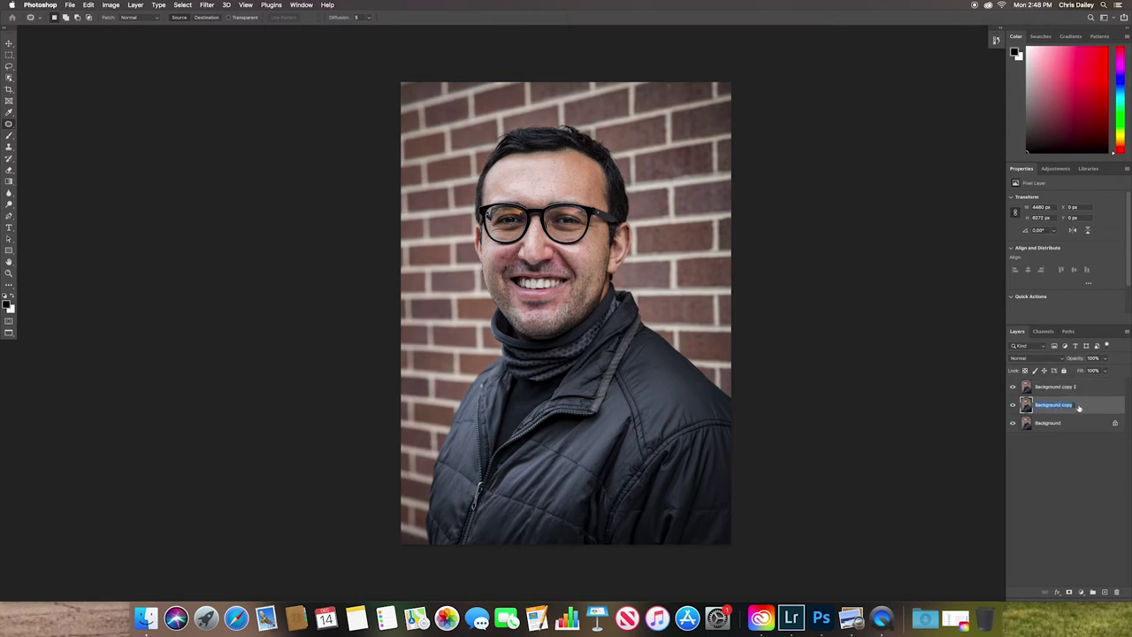
key(BackSpace)
text(LowC)
text(olor)
key(Return)
double_click(1063, 387)
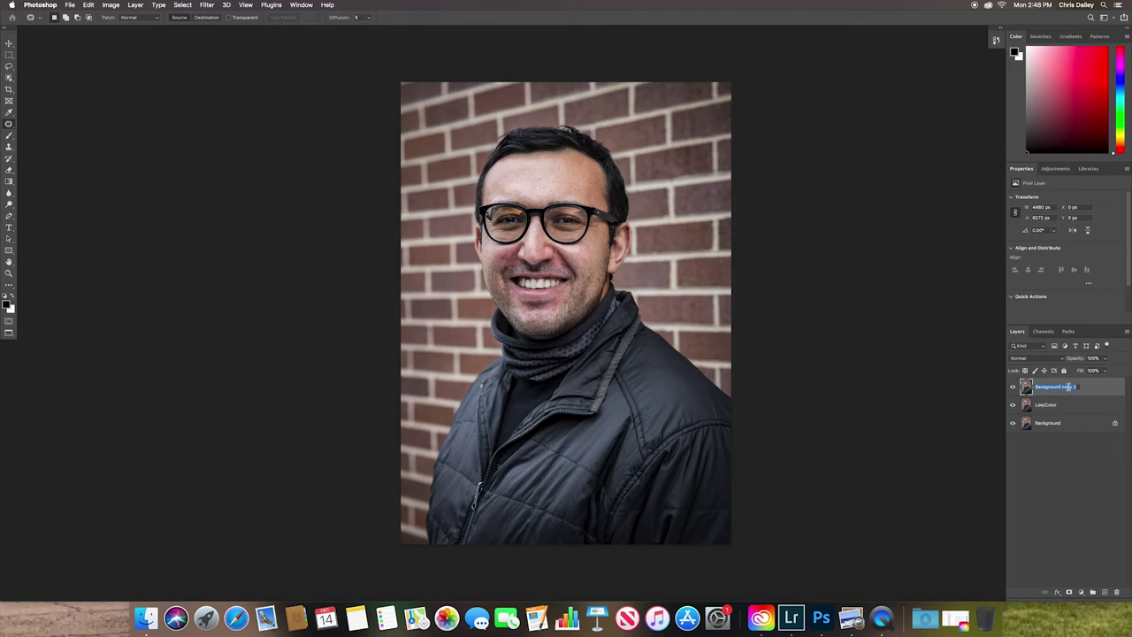
text(High/Detail)
Finish naming High/Detail, hide it, and select the Low/Color layer
click(1066, 405)
click(1014, 389)
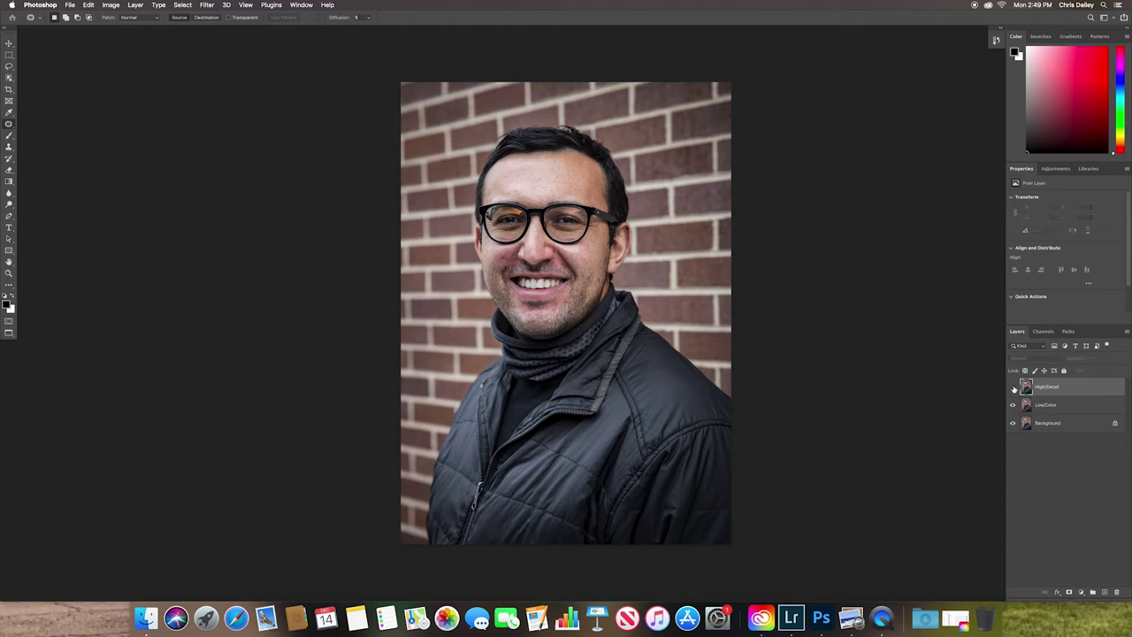
click(1072, 406)
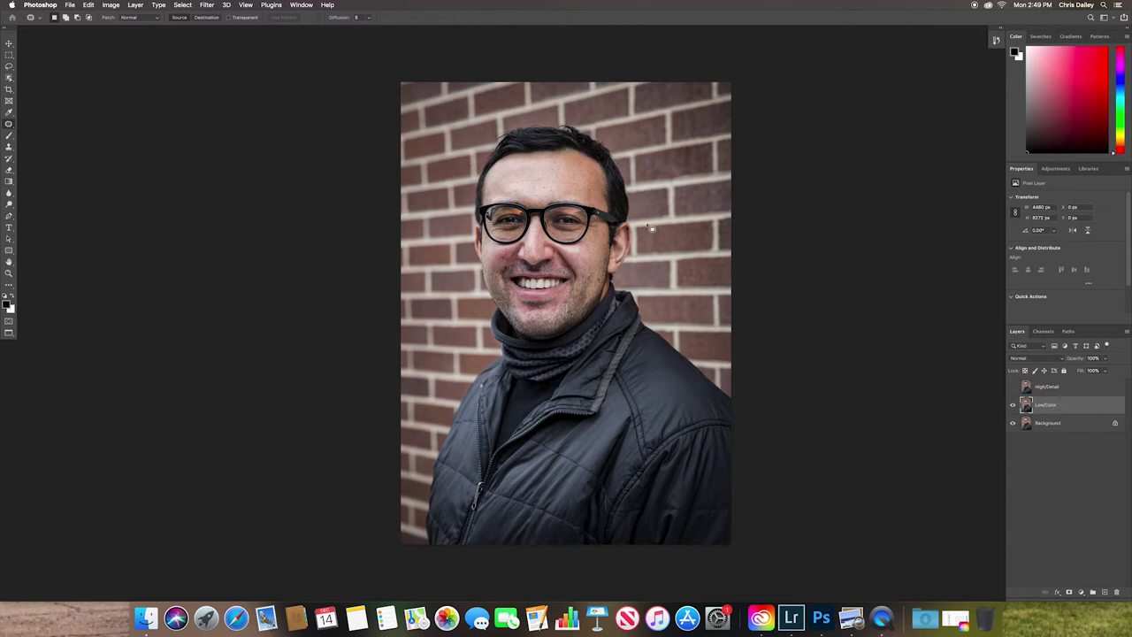
Preview a Gaussian Blur on Low/Color, settling on a radius of about 6.6 px
click(208, 6)
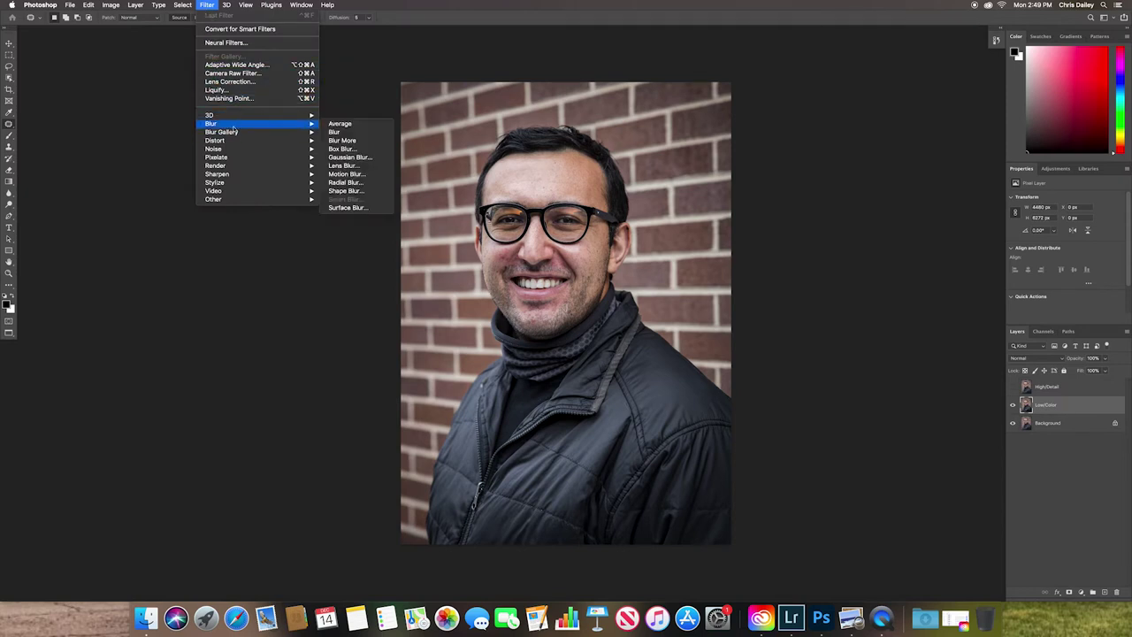
mouse_move(212, 123)
click(359, 158)
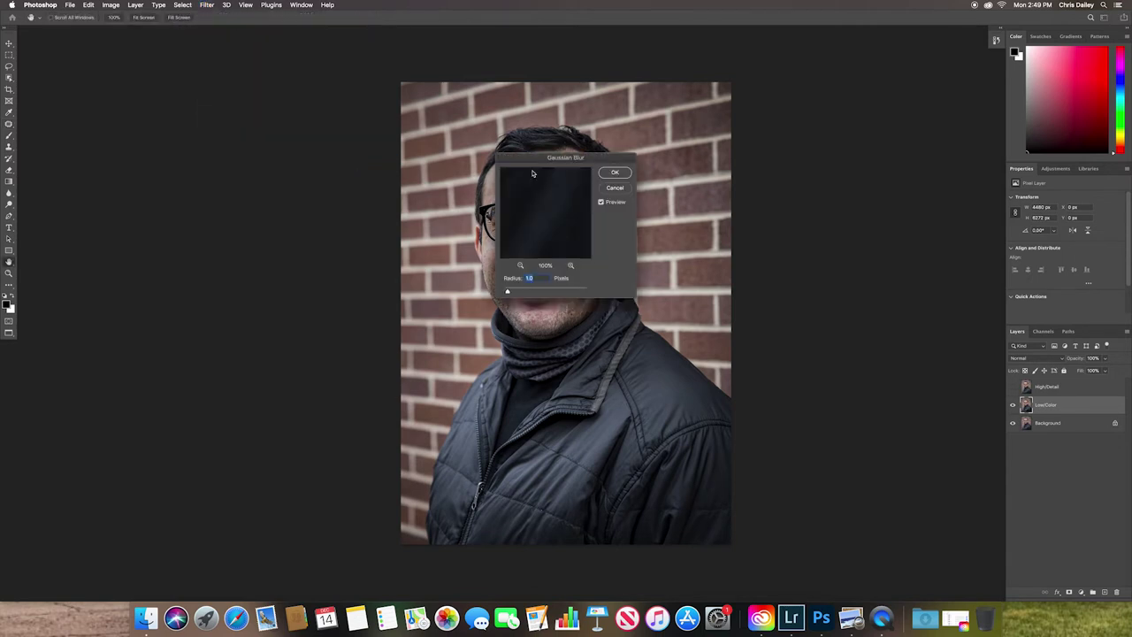
drag(553, 159, 304, 163)
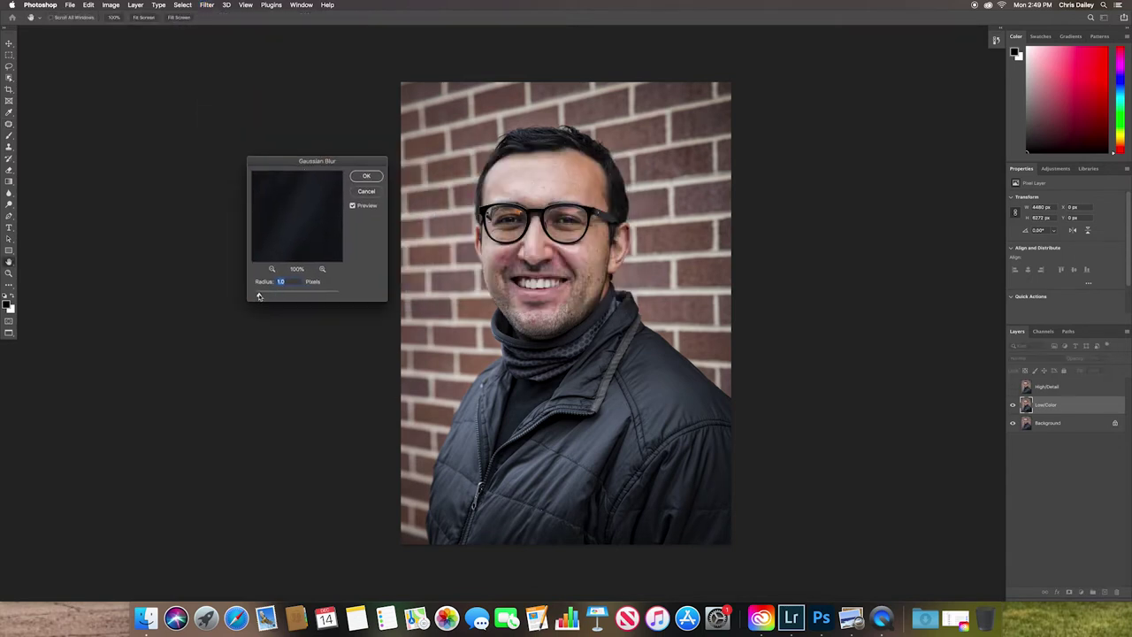
drag(259, 296, 276, 296)
key(ctrl+plus)
key(ctrl+plus)
key(ctrl+plus)
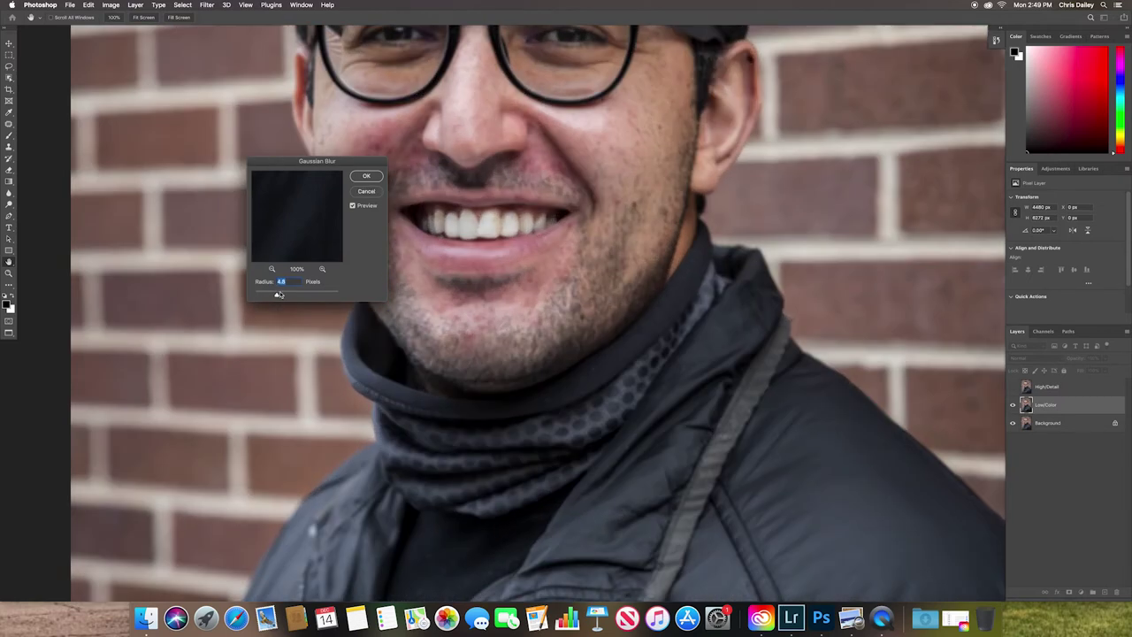
drag(277, 295, 279, 297)
mouse_move(279, 297)
mouse_down()
mouse_move(249, 296)
mouse_move(278, 298)
mouse_up()
drag(278, 295, 280, 296)
Confirm the 6.6 px blur, then select and show High/Detail
click(368, 177)
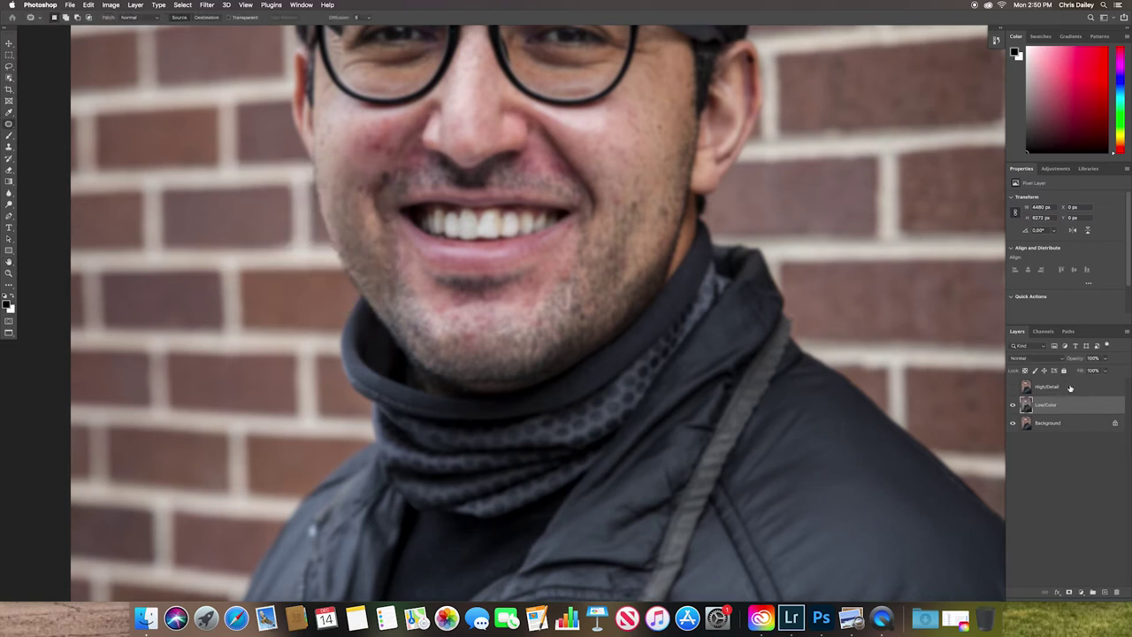
click(1065, 390)
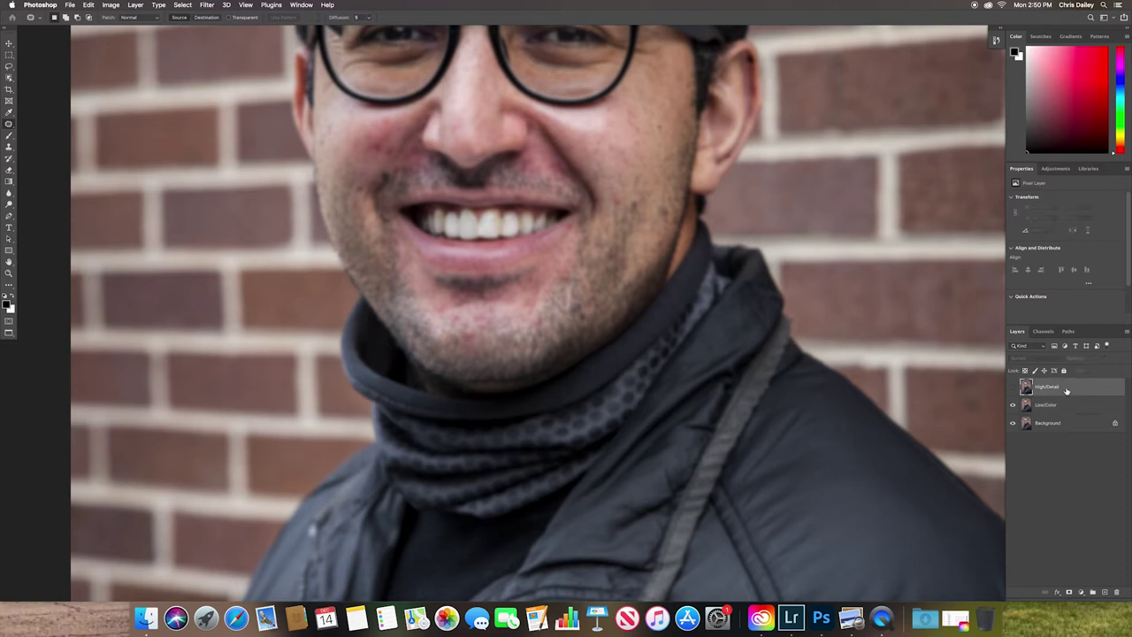
click(1012, 387)
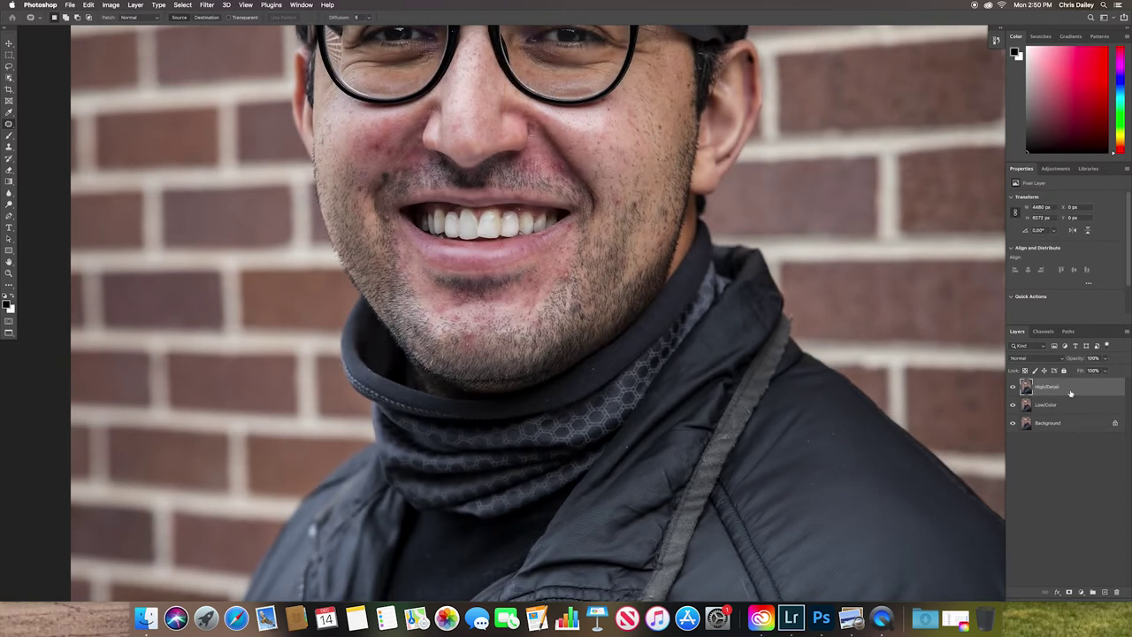
drag(651, 166, 671, 212)
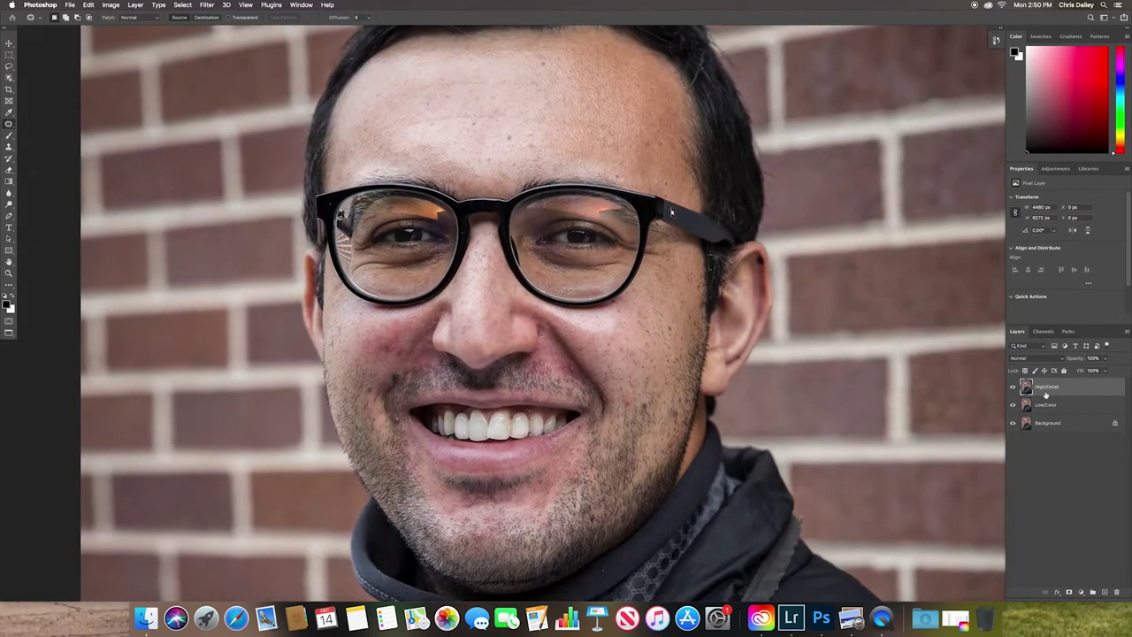
Set Apply Image to source Low/Color with Subtract blending, Scale 2, Offset 128
click(112, 5)
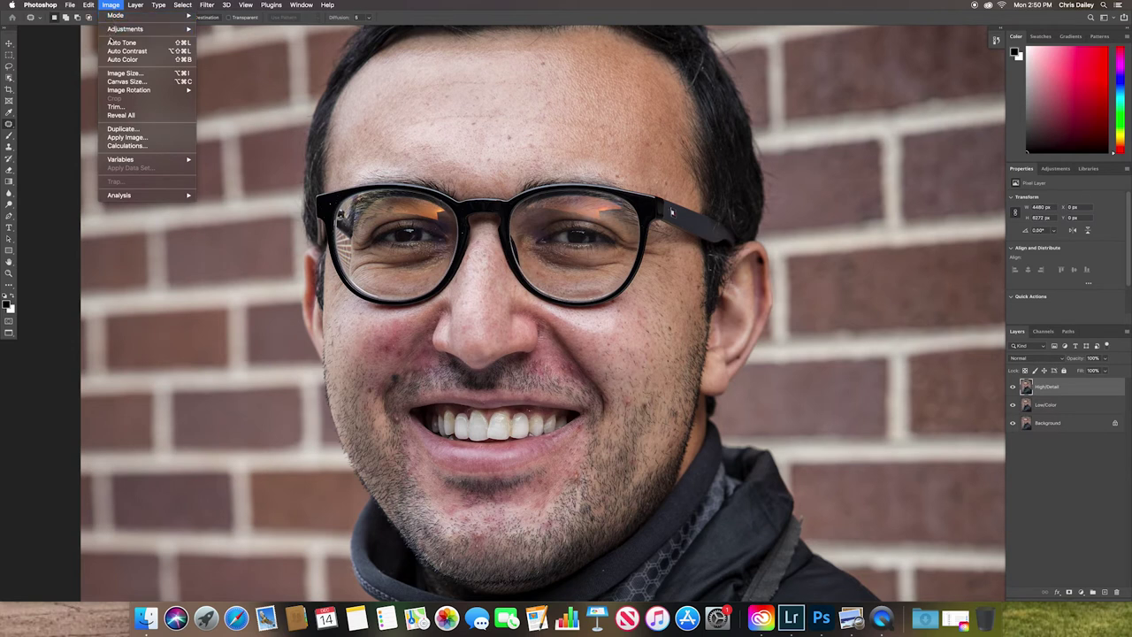
click(128, 137)
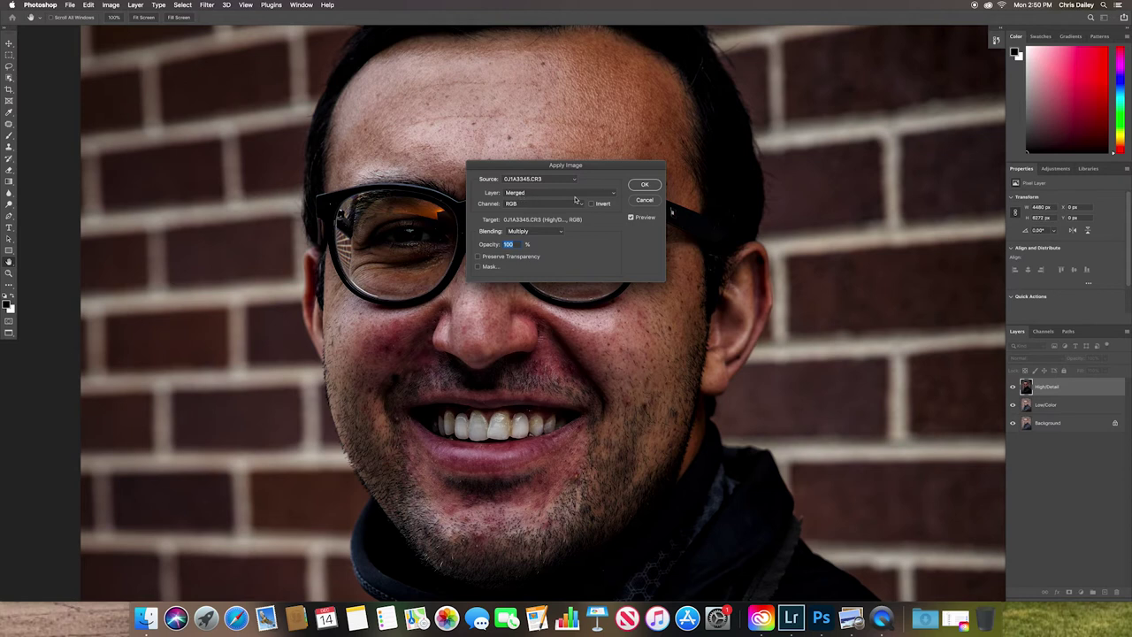
click(612, 195)
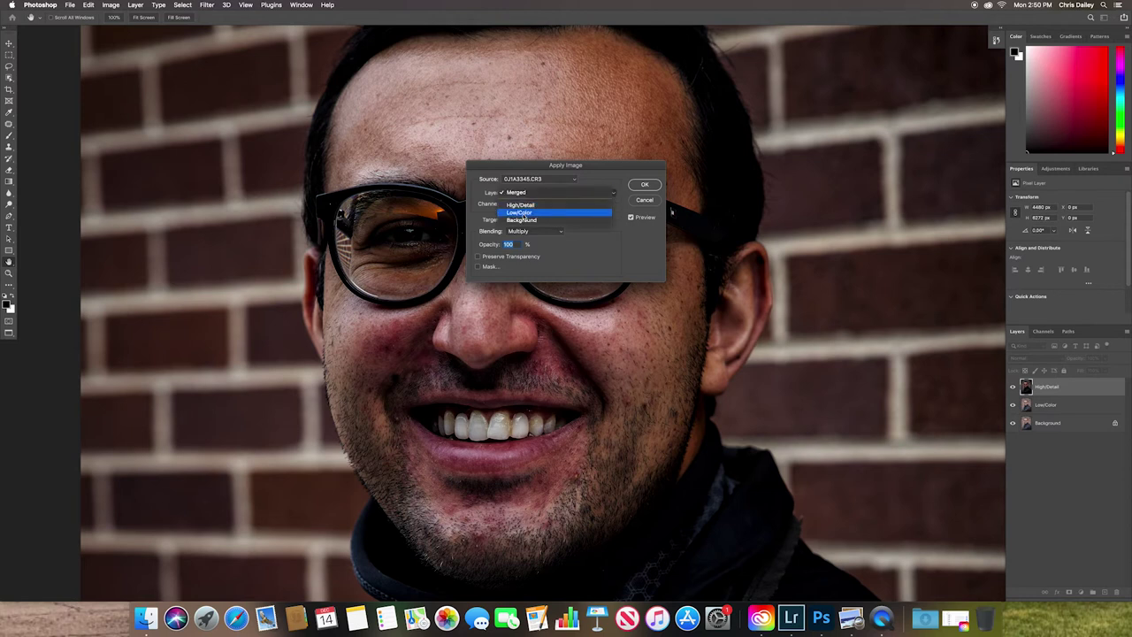
click(523, 215)
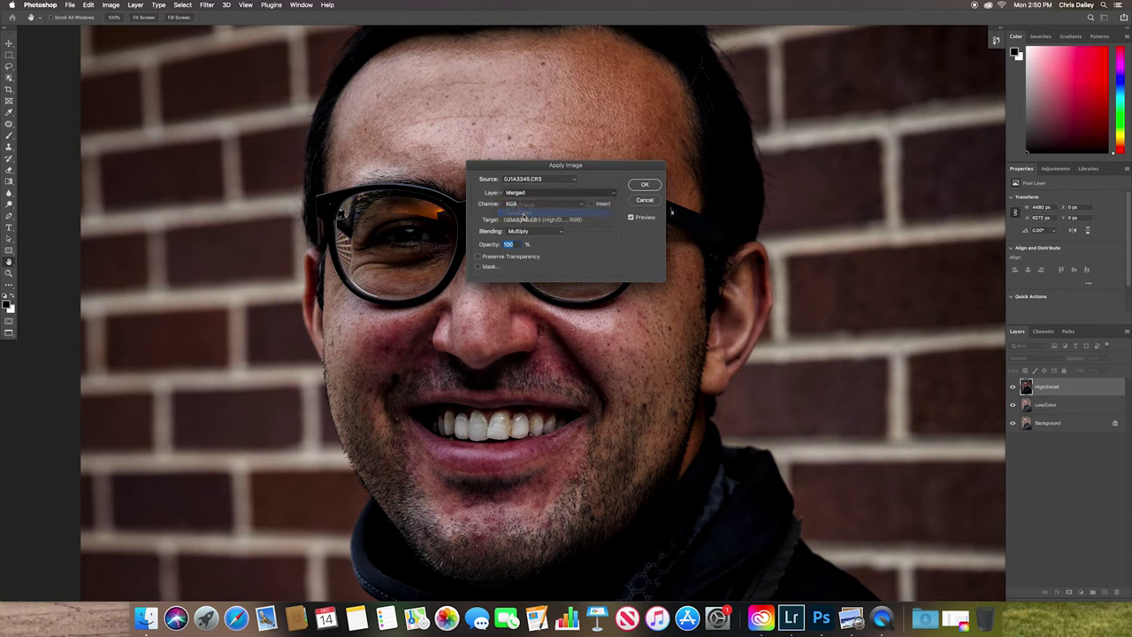
click(563, 231)
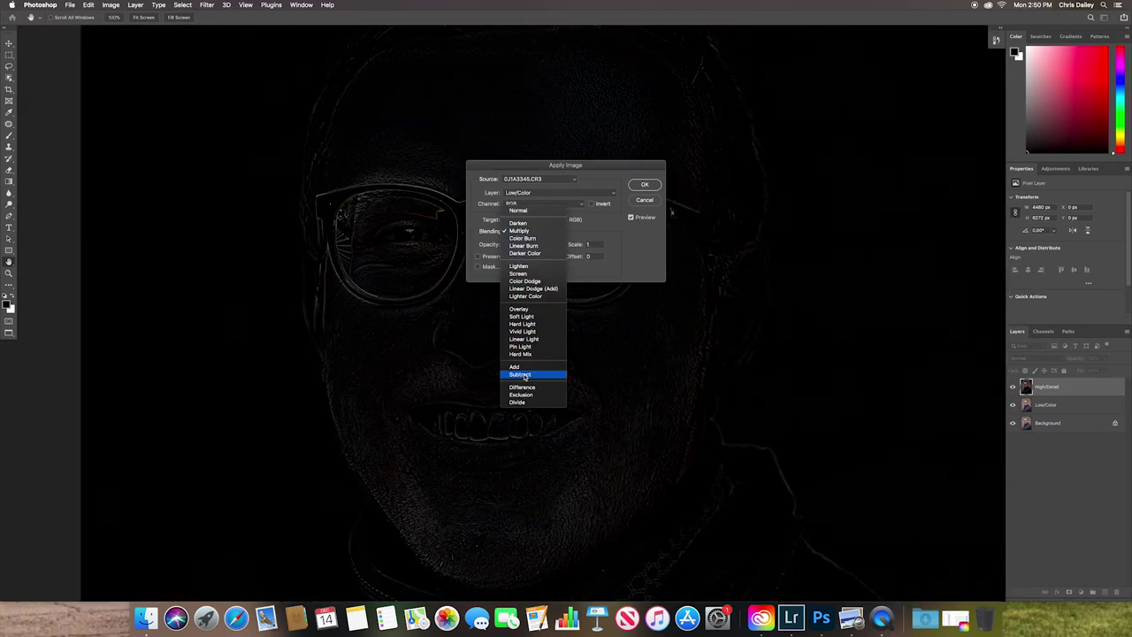
click(523, 375)
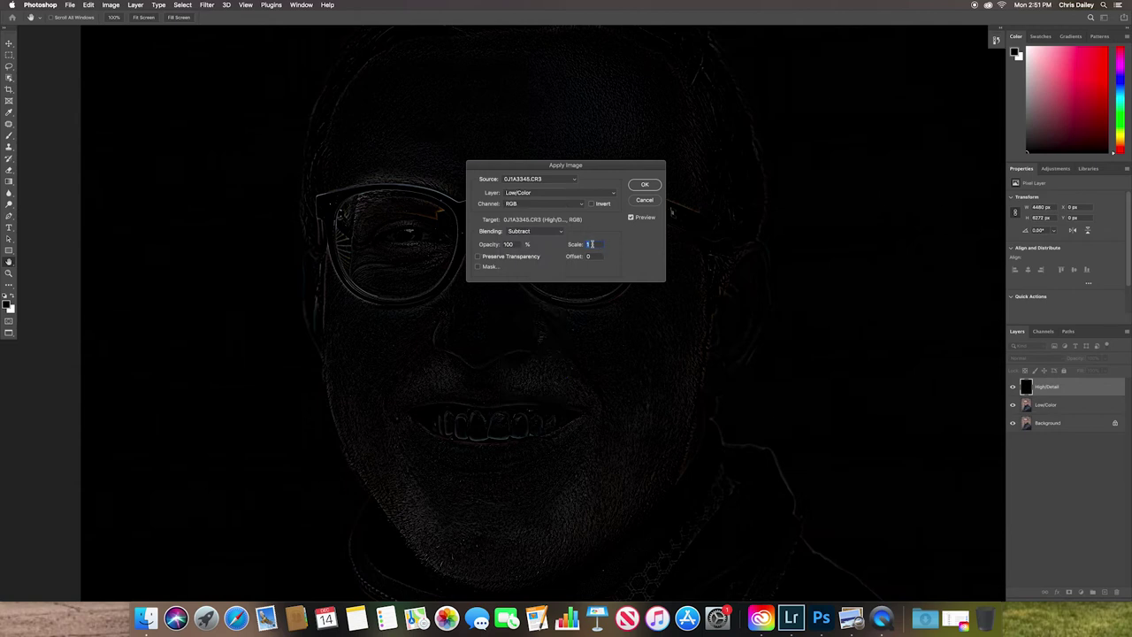
text(2)
key(Tab)
text(1)
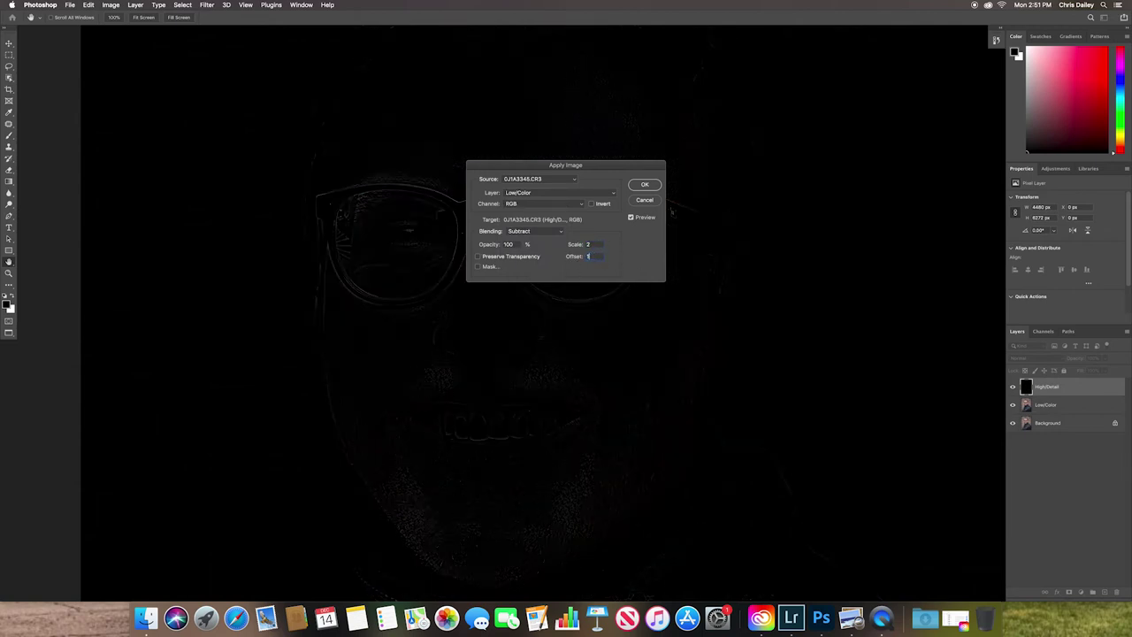
text(28)
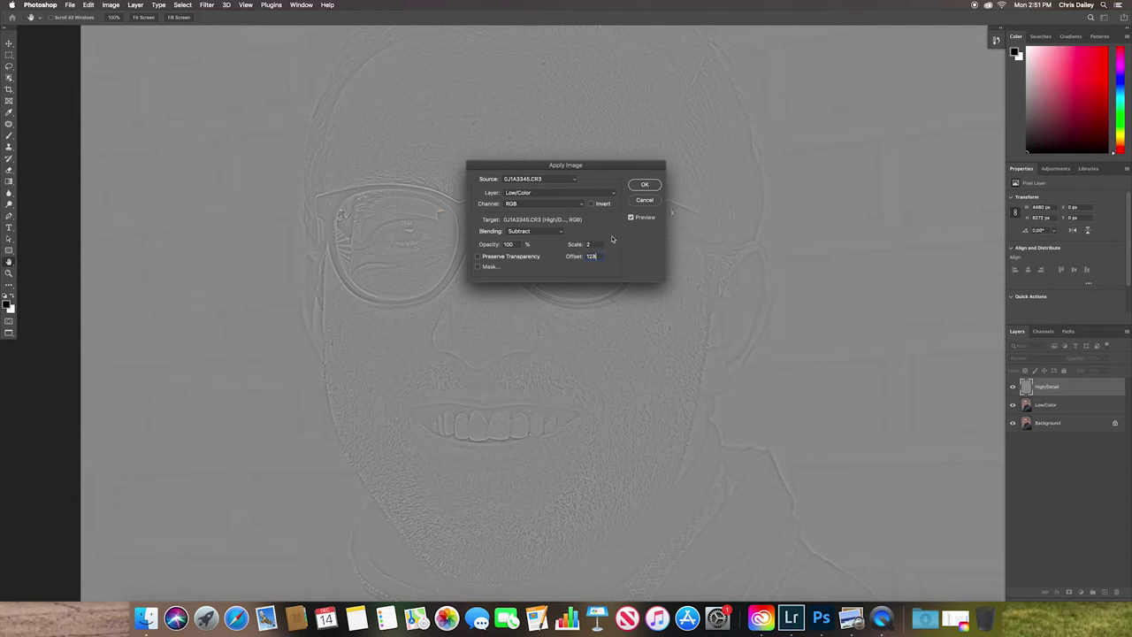
Apply the subtraction and set High/Detail's blend mode to Linear Light
click(644, 186)
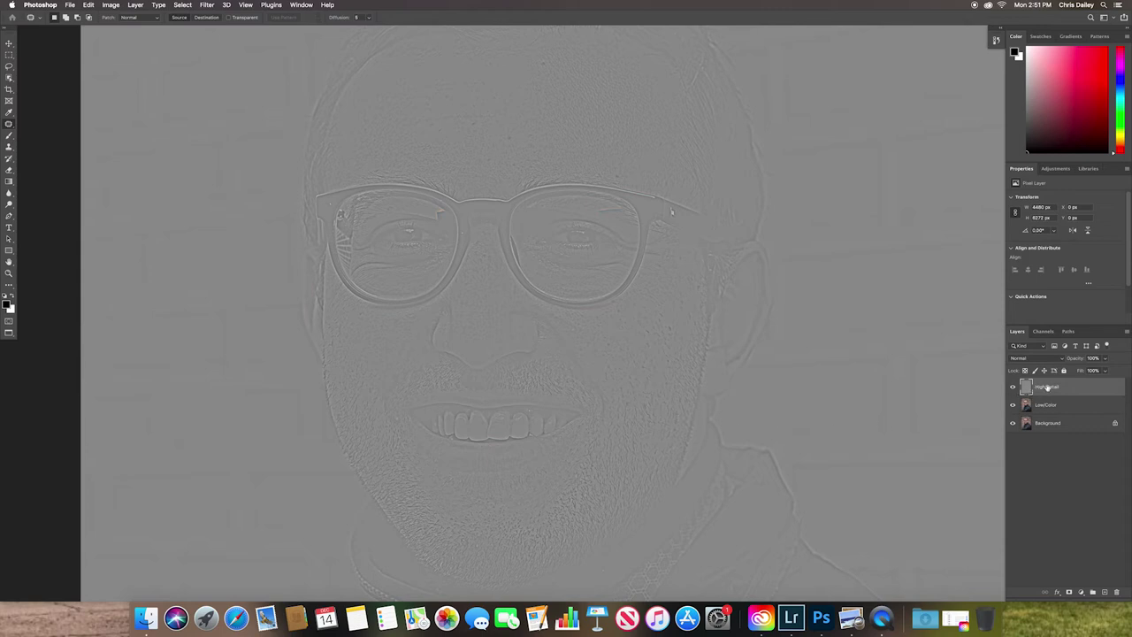
click(1064, 359)
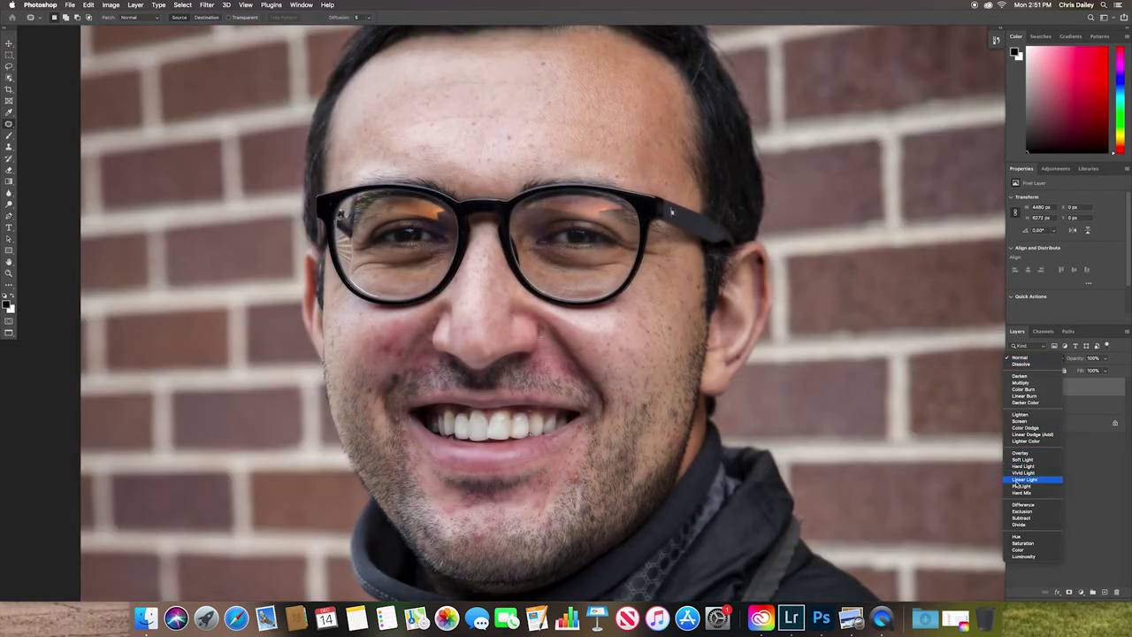
click(1023, 479)
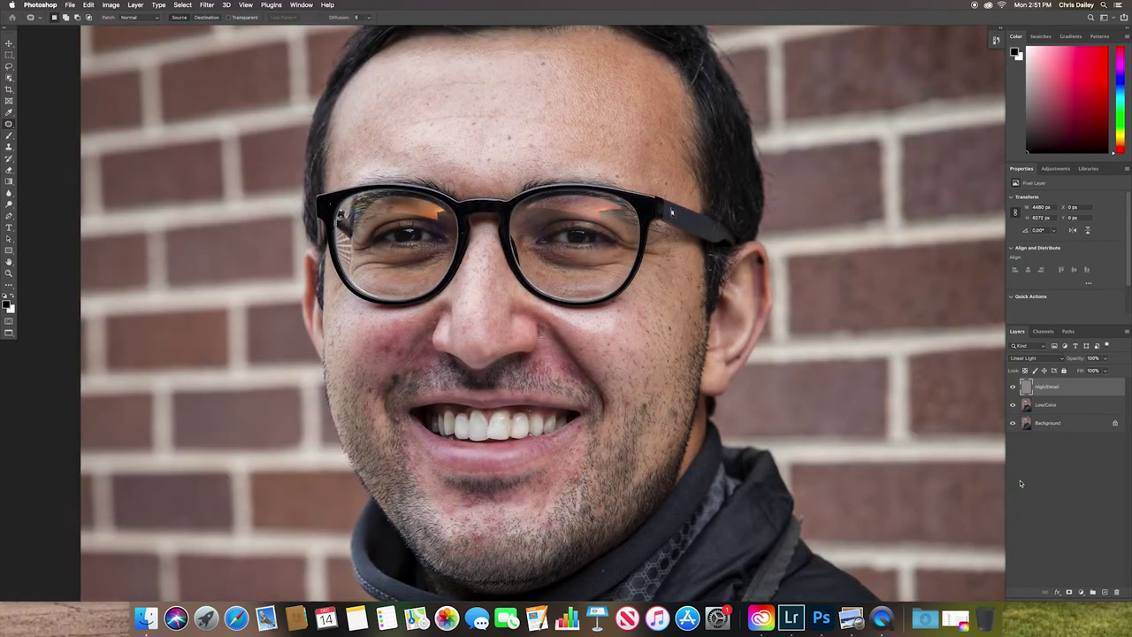
Toggle High/Detail's visibility twice to compare before and after
click(1014, 388)
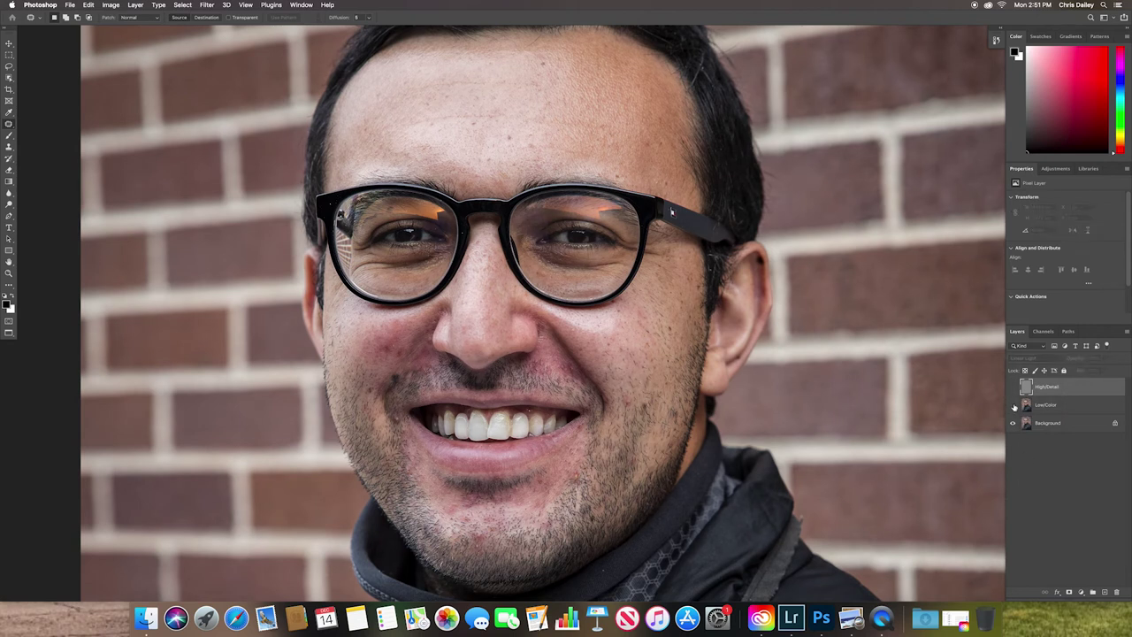
click(1012, 386)
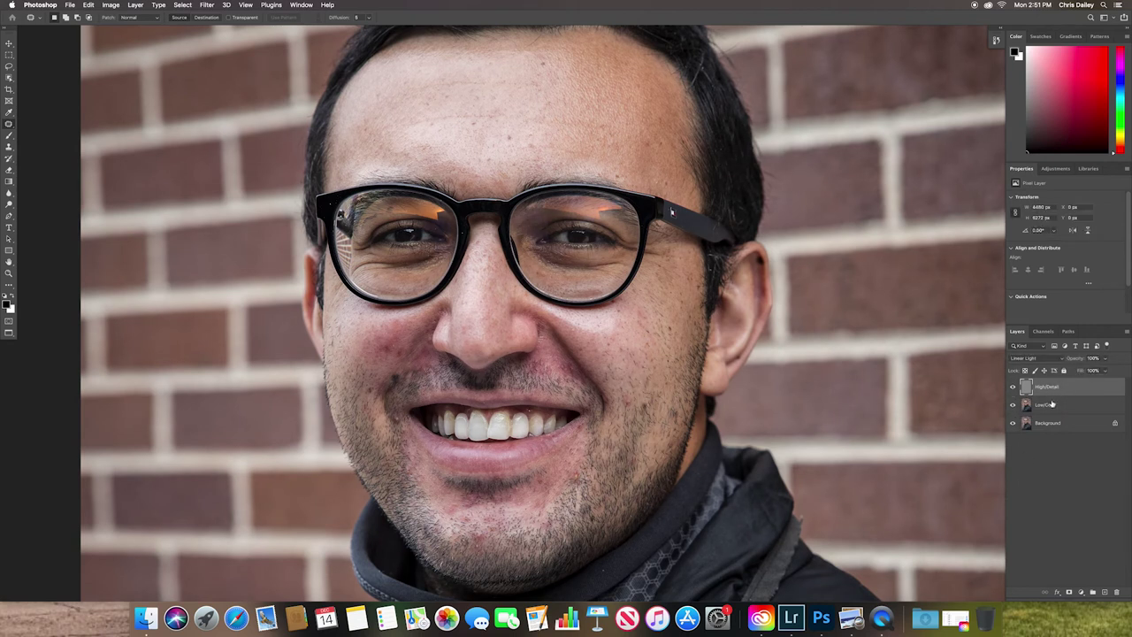
click(1012, 386)
click(1012, 386)
Group High/Detail with Low/Color and rename Group 1 'Frequency Separation'
shift+click(1075, 404)
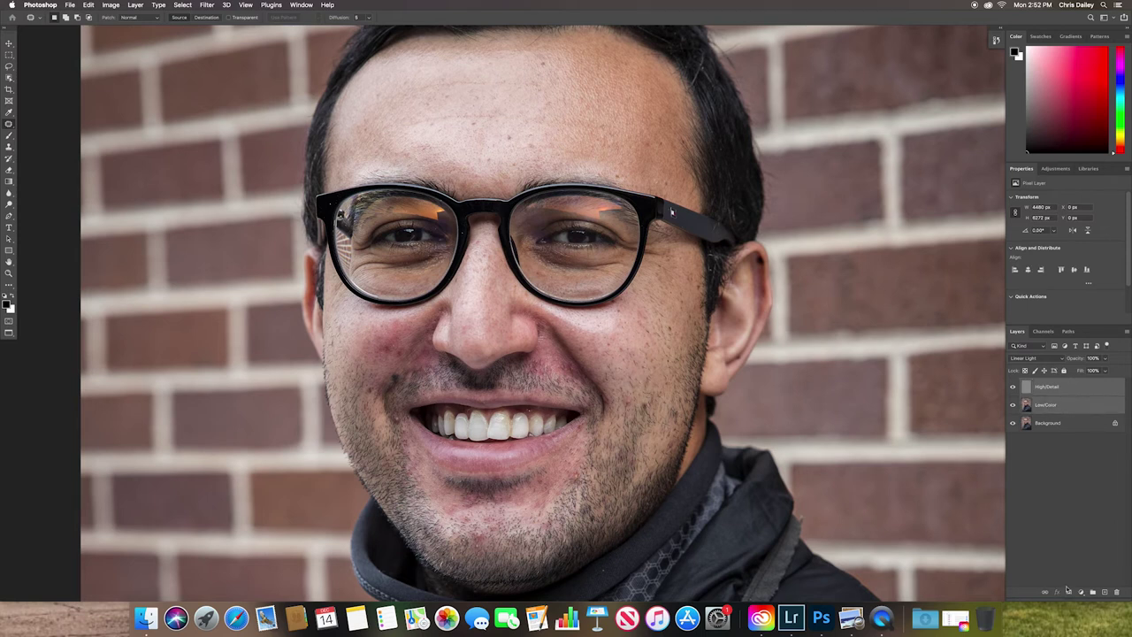
click(1091, 592)
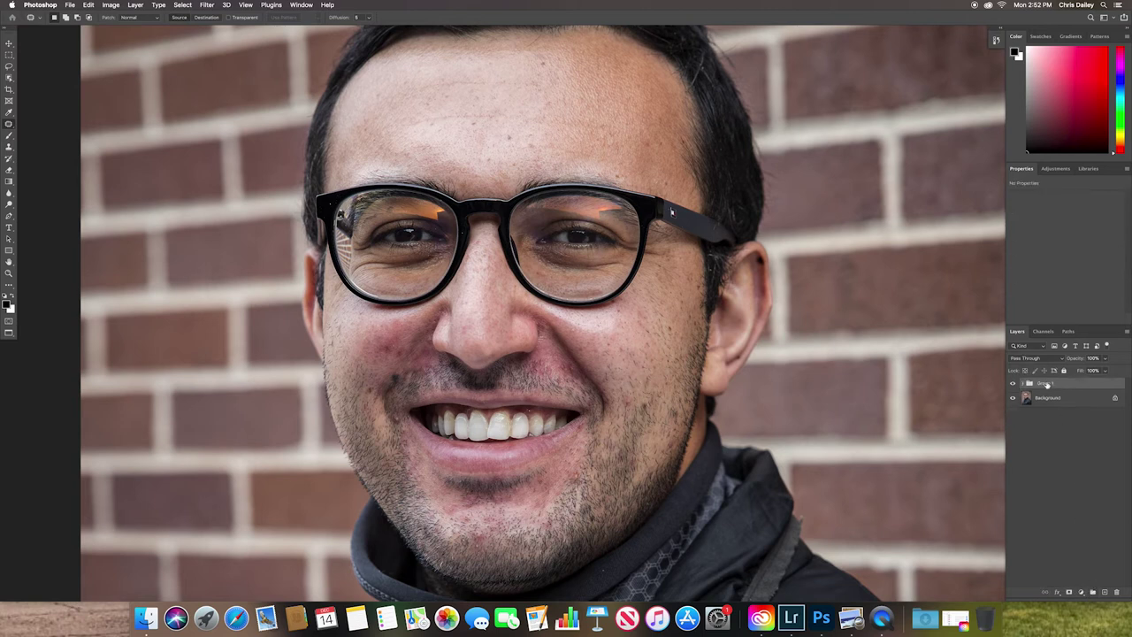
double_click(1047, 384)
text(Frequency Separation)
click(1024, 383)
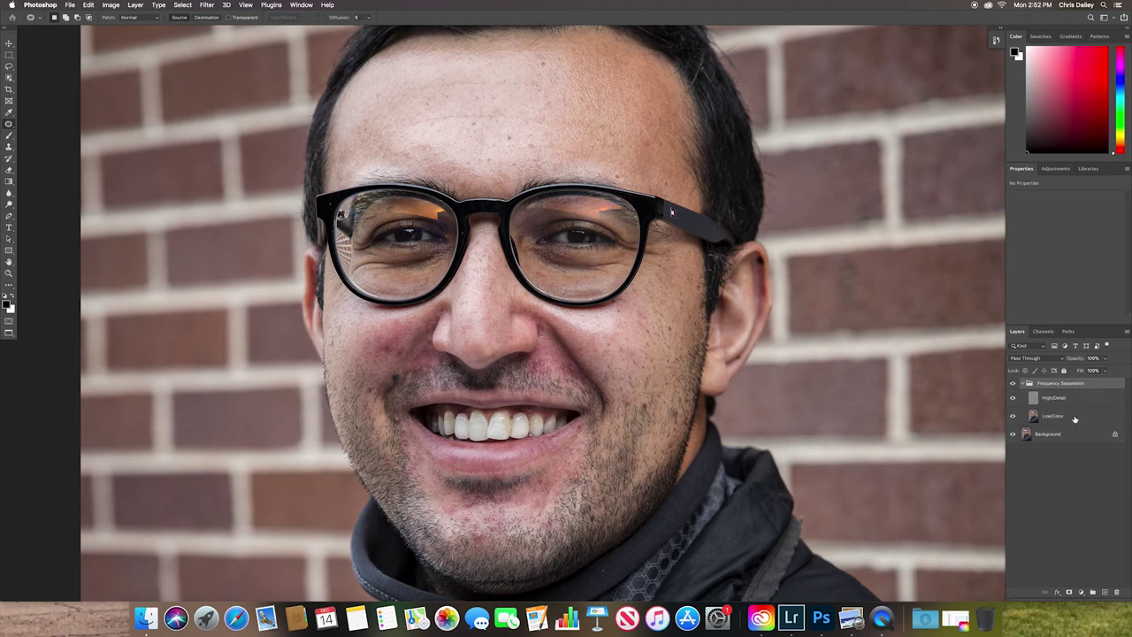
On Low/Color, lasso the forehead with a 15 px feather, leaving Quick Mask
click(1073, 418)
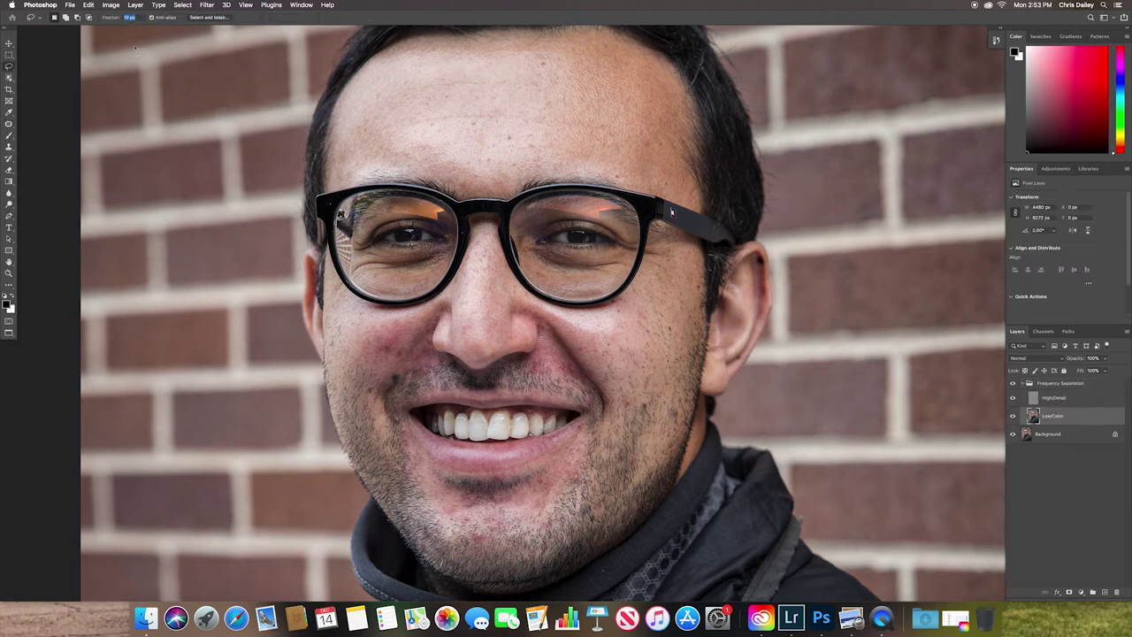
key(l)
text(5)
key(Return)
mouse_move(465, 168)
mouse_down()
mouse_move(587, 66)
mouse_move(442, 62)
mouse_move(344, 150)
mouse_move(466, 168)
mouse_up()
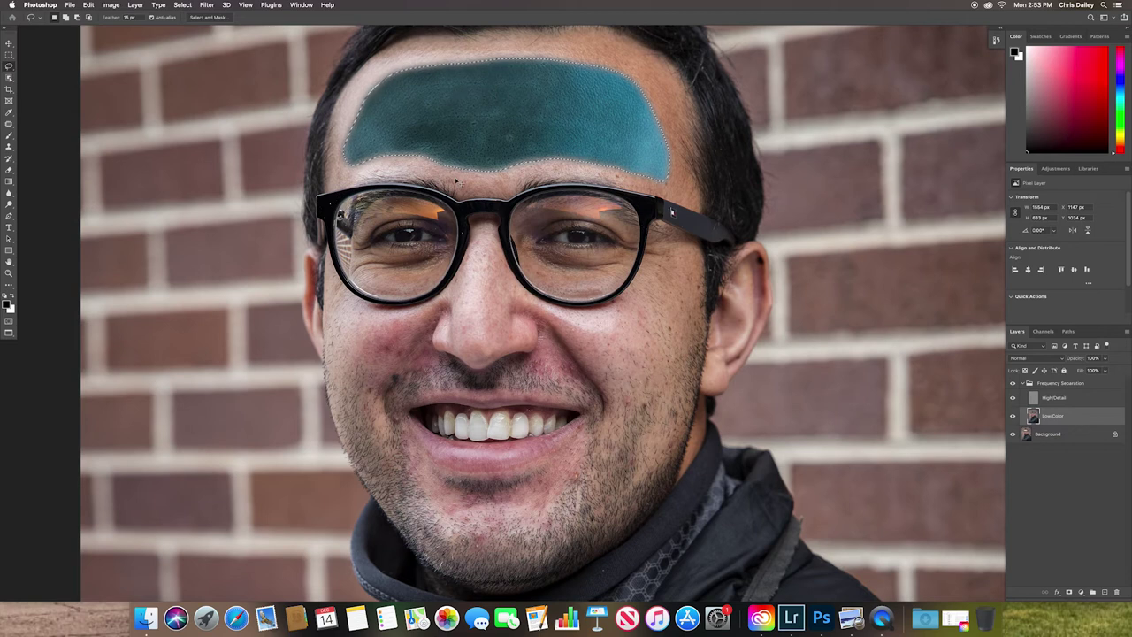
key(ctrl+z)
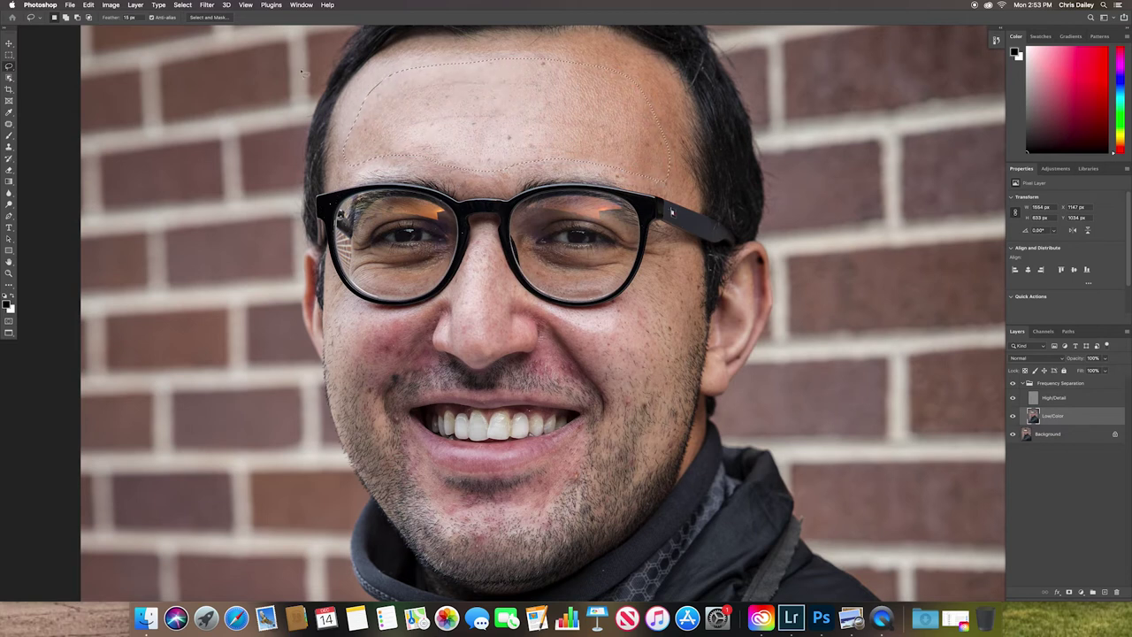
Apply a 14.8 px Gaussian Blur to the selected forehead
click(209, 5)
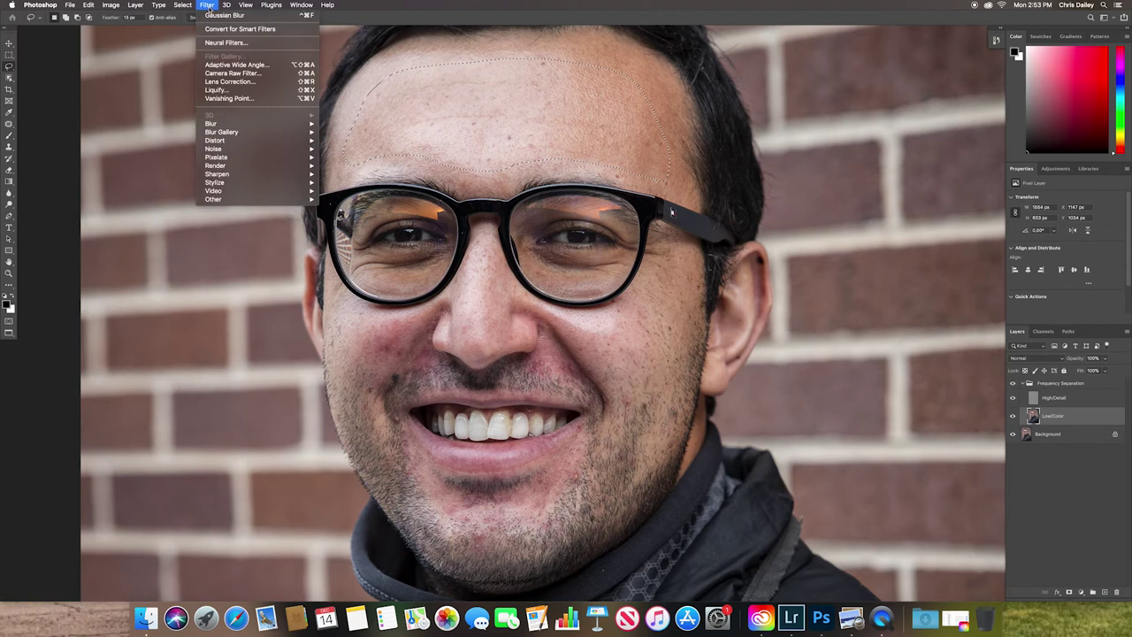
mouse_move(210, 123)
click(357, 158)
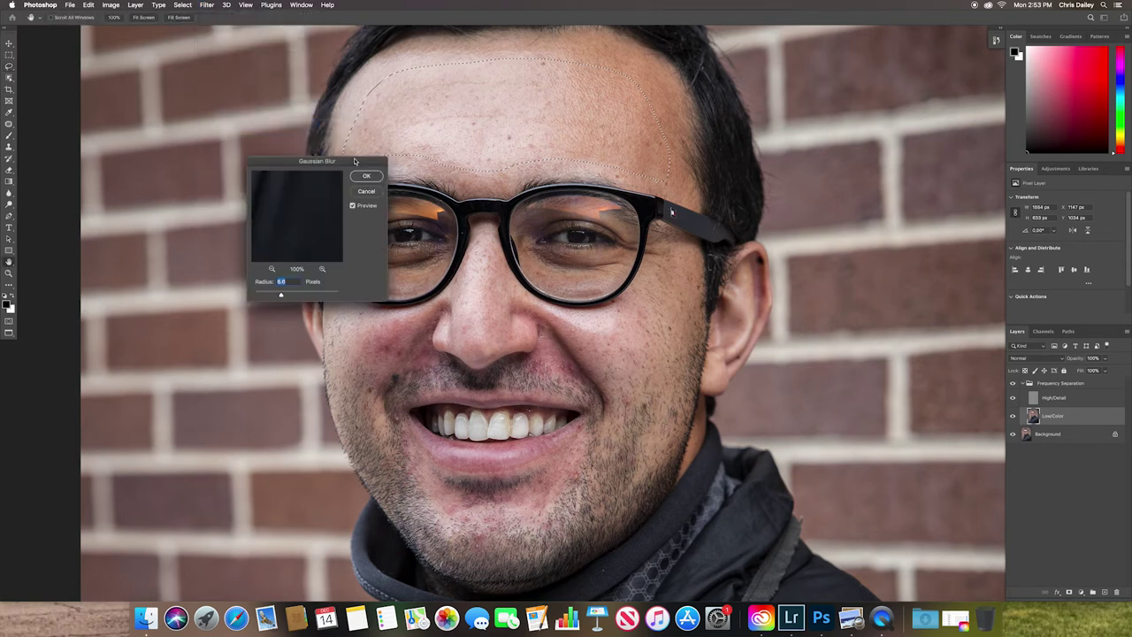
drag(344, 159, 247, 137)
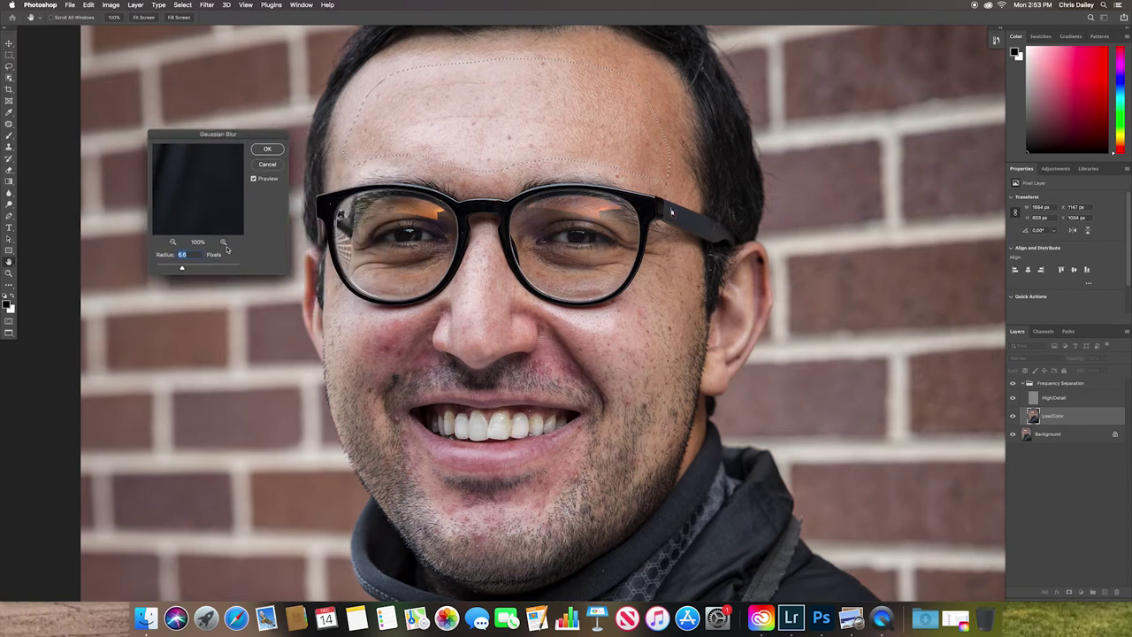
mouse_move(183, 269)
mouse_down()
mouse_move(202, 268)
mouse_move(190, 268)
mouse_up()
mouse_move(188, 269)
mouse_down()
mouse_move(211, 269)
mouse_move(190, 269)
mouse_up()
click(273, 151)
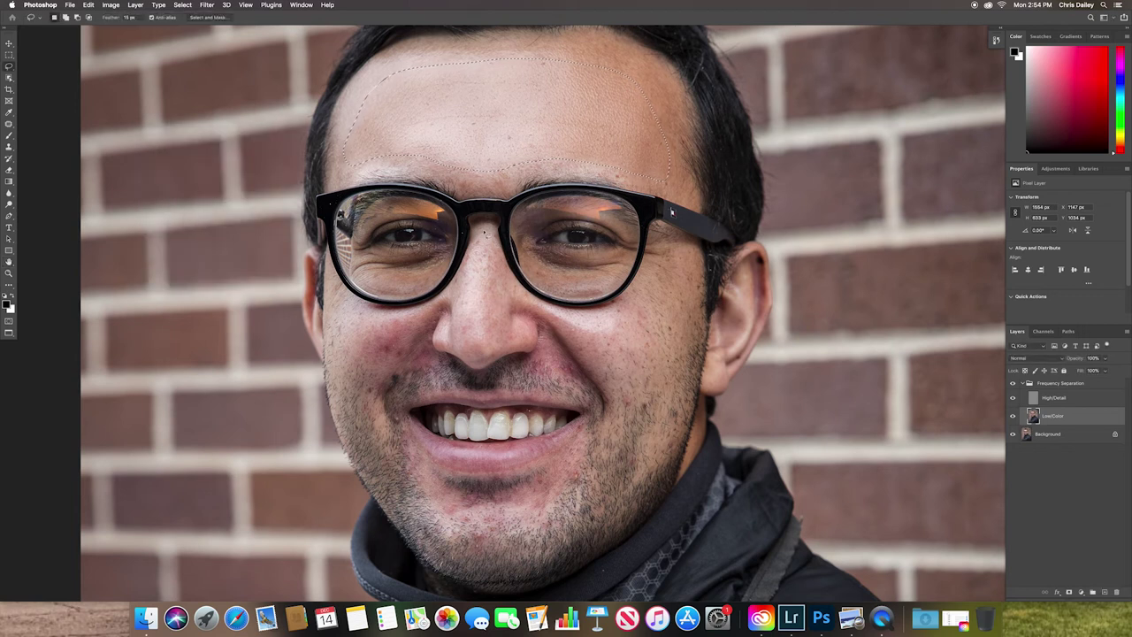
Lasso the nose, reapply the Gaussian blur to it, and deselect
mouse_move(483, 231)
mouse_down()
mouse_move(504, 344)
mouse_move(475, 234)
mouse_move(456, 313)
mouse_move(467, 351)
mouse_up()
click(208, 5)
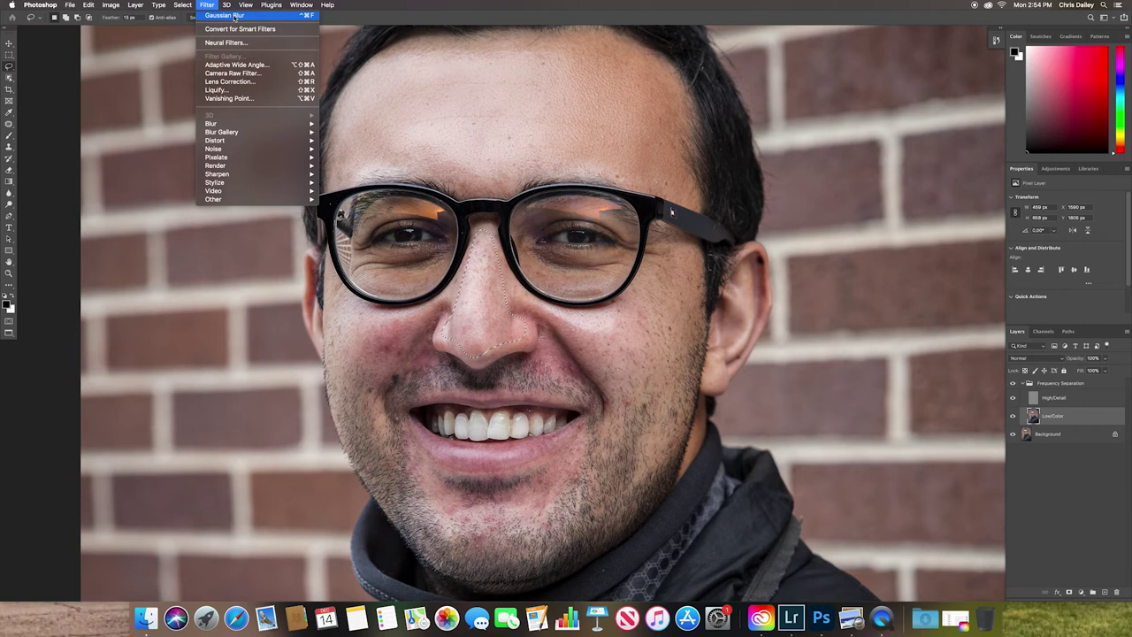
click(459, 244)
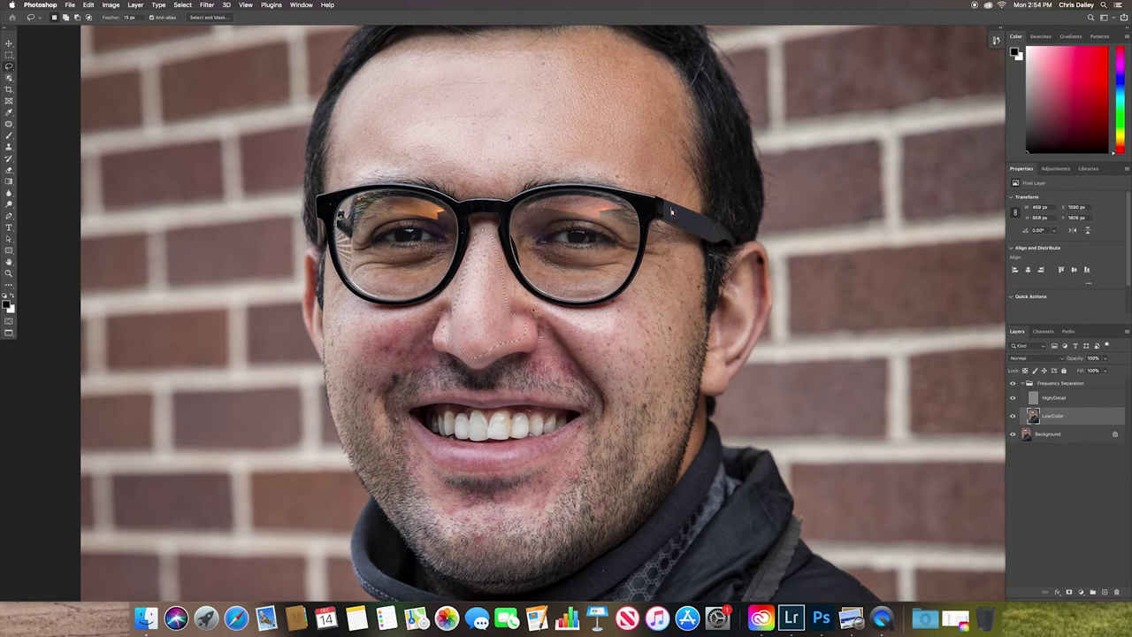
key(ctrl+d)
Lasso patches along the nose folds, cheeks and chin
drag(591, 392, 517, 378)
drag(451, 363, 442, 365)
mouse_move(427, 325)
mouse_down()
mouse_move(433, 315)
mouse_move(361, 311)
mouse_move(388, 364)
mouse_up()
drag(568, 320, 677, 269)
mouse_move(583, 466)
mouse_down()
mouse_move(523, 570)
mouse_move(581, 463)
mouse_up()
mouse_move(432, 326)
mouse_down()
mouse_move(345, 312)
mouse_move(425, 322)
mouse_up()
Reapply the blur to the cheek and to new patches beside the nose and mouth
key(super+f)
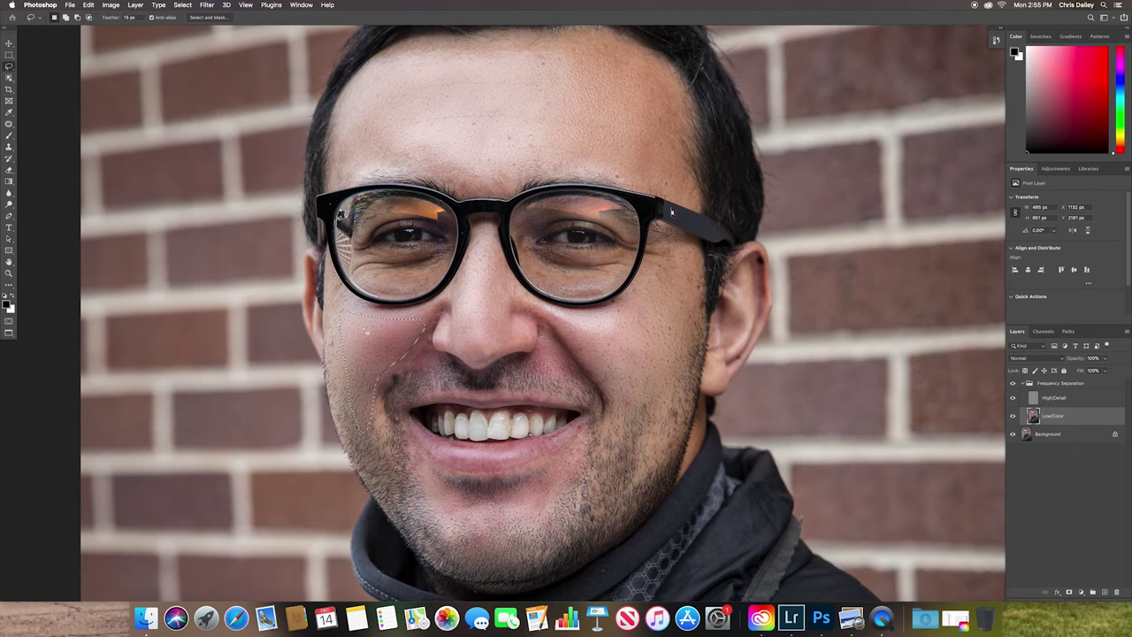
mouse_move(442, 362)
mouse_down()
mouse_move(414, 387)
mouse_move(435, 358)
mouse_up()
mouse_move(544, 350)
mouse_down()
mouse_move(573, 398)
mouse_move(551, 352)
mouse_up()
key(ctrl+f)
key(ctrl+f)
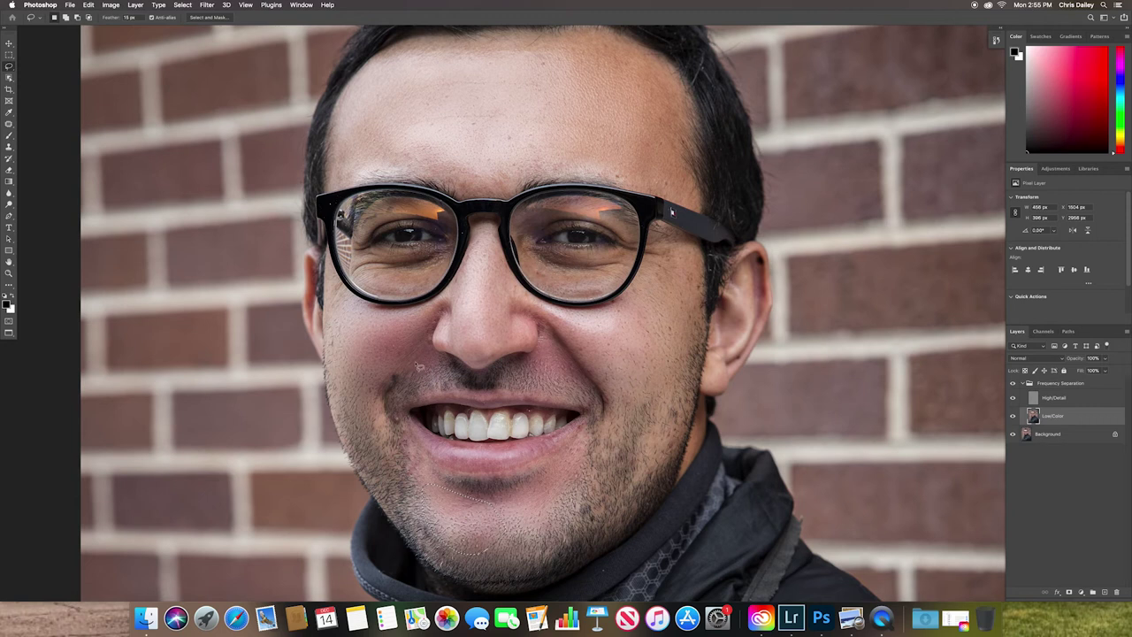
Lasso a cheek patch below the glasses and skin beside the nose
drag(421, 331, 350, 403)
drag(341, 301, 417, 329)
mouse_move(550, 343)
mouse_down()
mouse_move(560, 347)
mouse_move(554, 336)
mouse_up()
Deselect and toggle the Frequency Separation group on and off to compare
key(ctrl+d)
click(1013, 384)
click(1013, 383)
click(1013, 384)
click(1013, 384)
click(1013, 383)
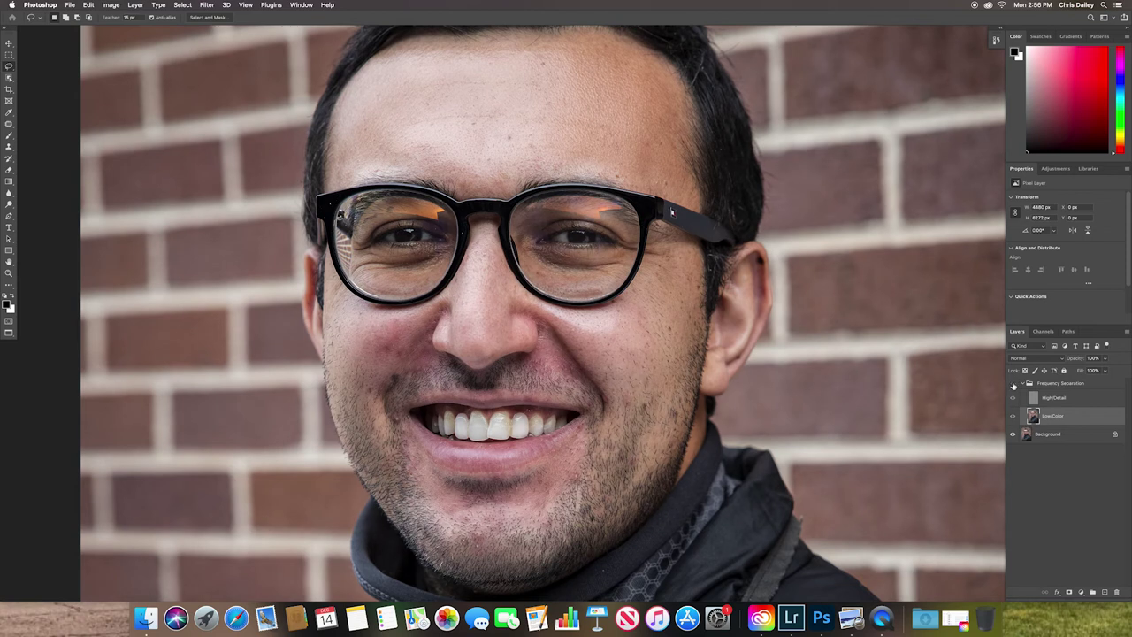
click(1013, 383)
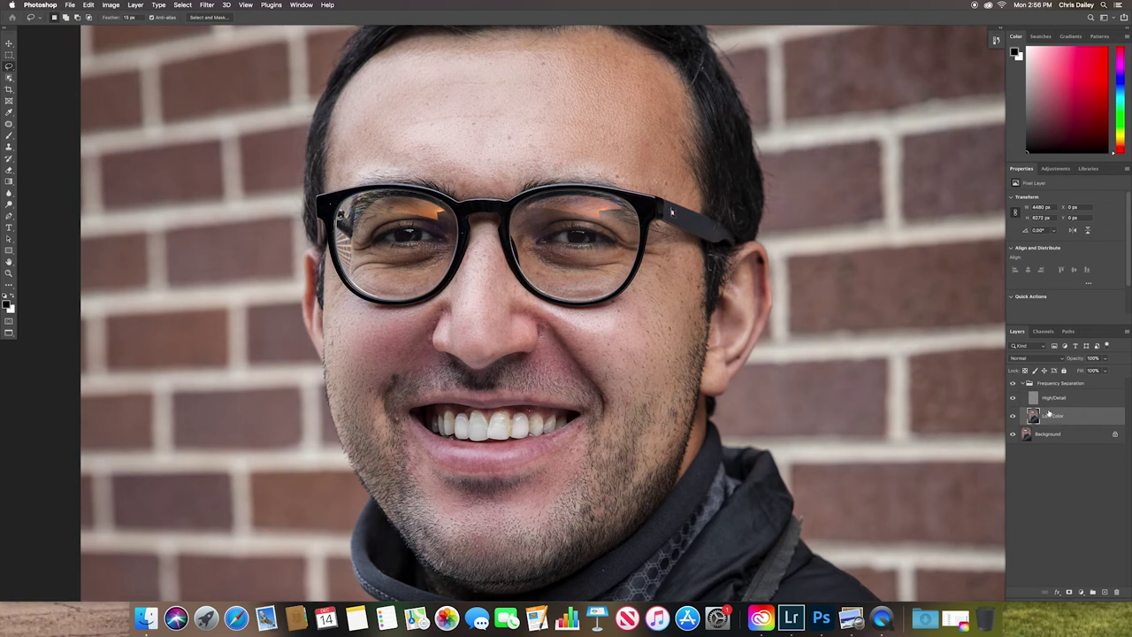
Lasso the skin under both eyes and the crease between the brows
drag(595, 266, 598, 300)
drag(617, 260, 610, 273)
mouse_move(449, 264)
mouse_down()
mouse_move(363, 281)
mouse_move(433, 257)
mouse_up()
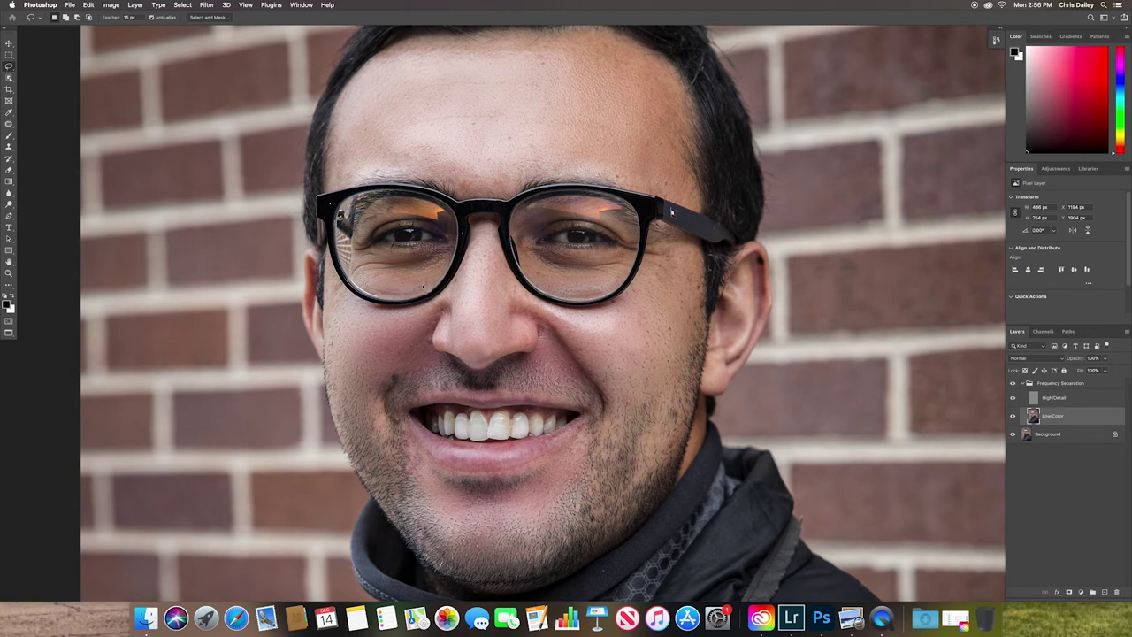
key(super+d)
drag(361, 258, 361, 283)
mouse_move(485, 196)
mouse_down()
mouse_move(509, 153)
mouse_move(501, 190)
mouse_up()
Set the Frequency Separation group's Opacity to about 86%
click(1067, 383)
click(1105, 359)
mouse_move(1103, 371)
mouse_down()
mouse_move(1081, 370)
mouse_move(1106, 371)
mouse_up()
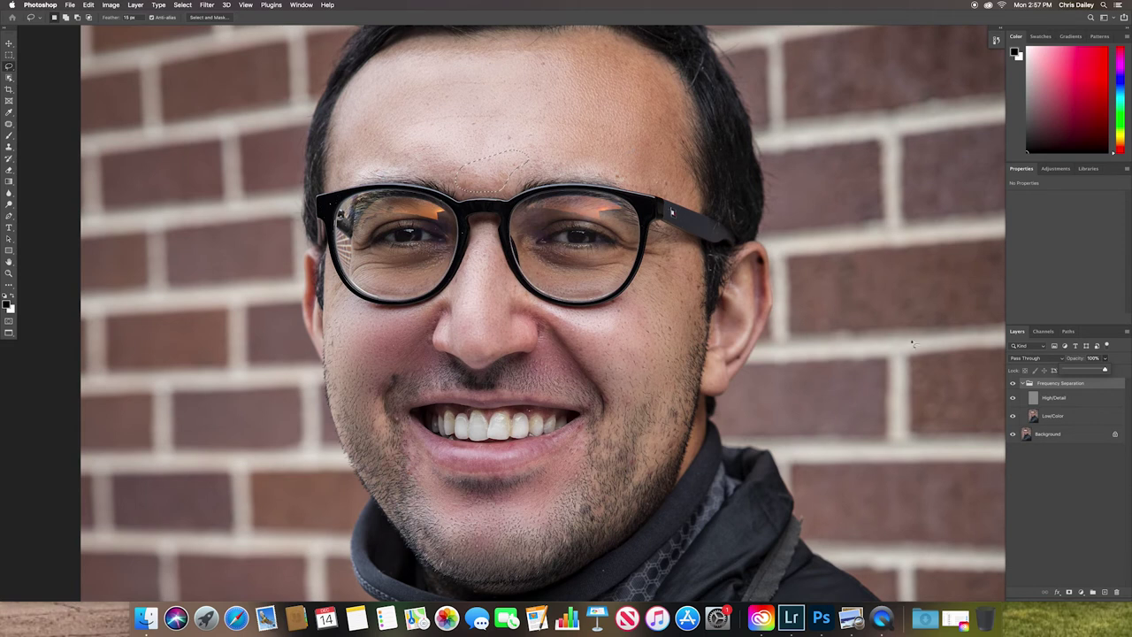
click(1066, 398)
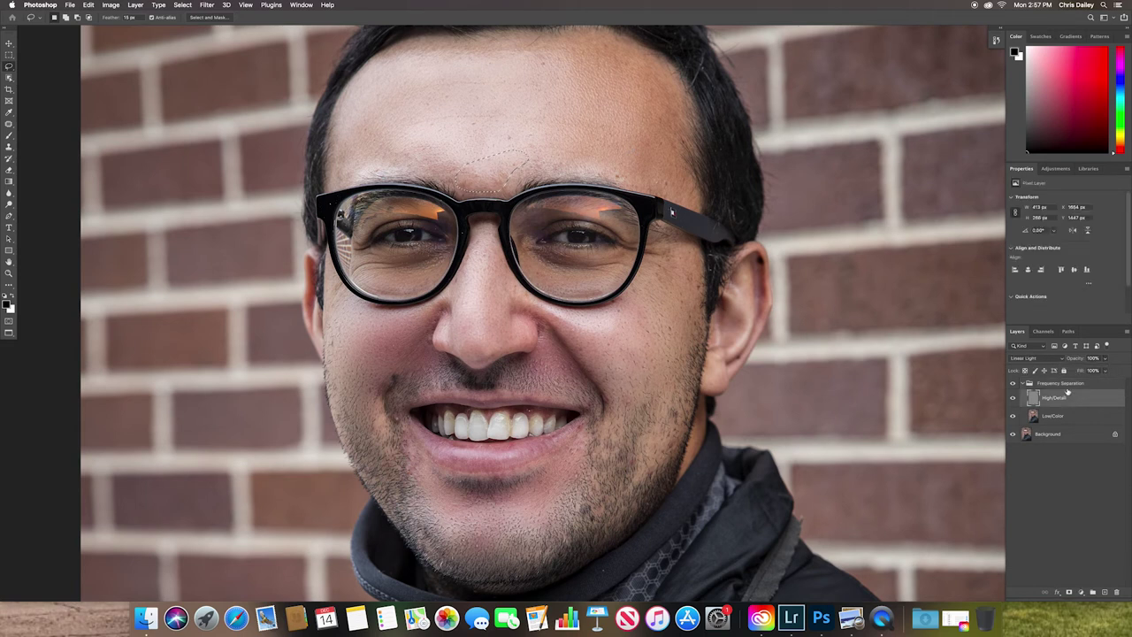
key(ctrl+d)
click(1050, 358)
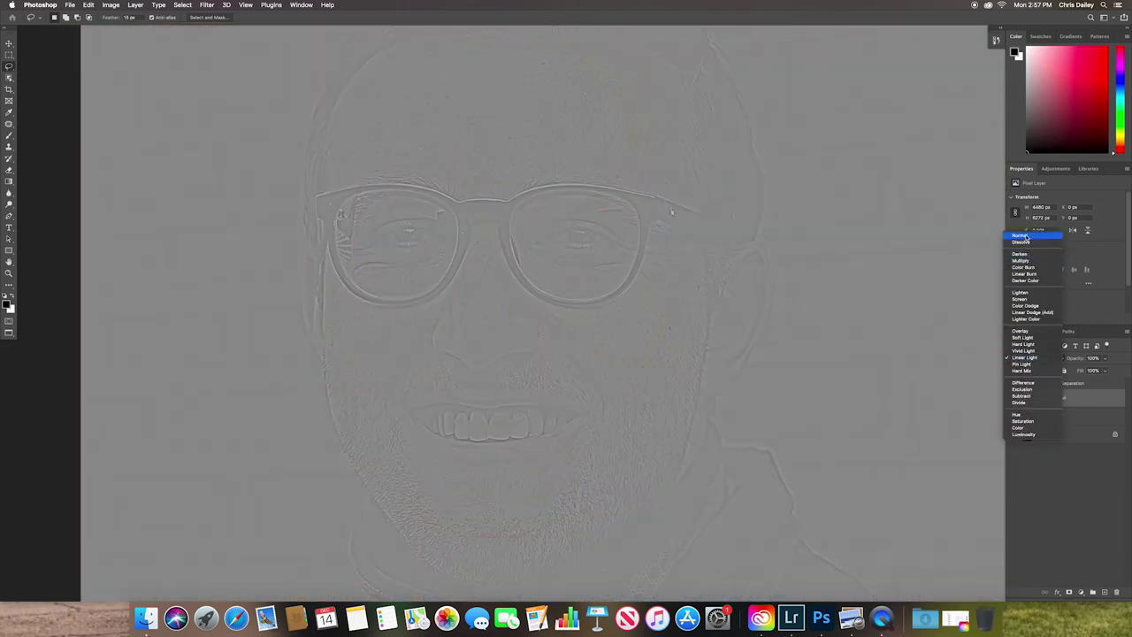
key(Escape)
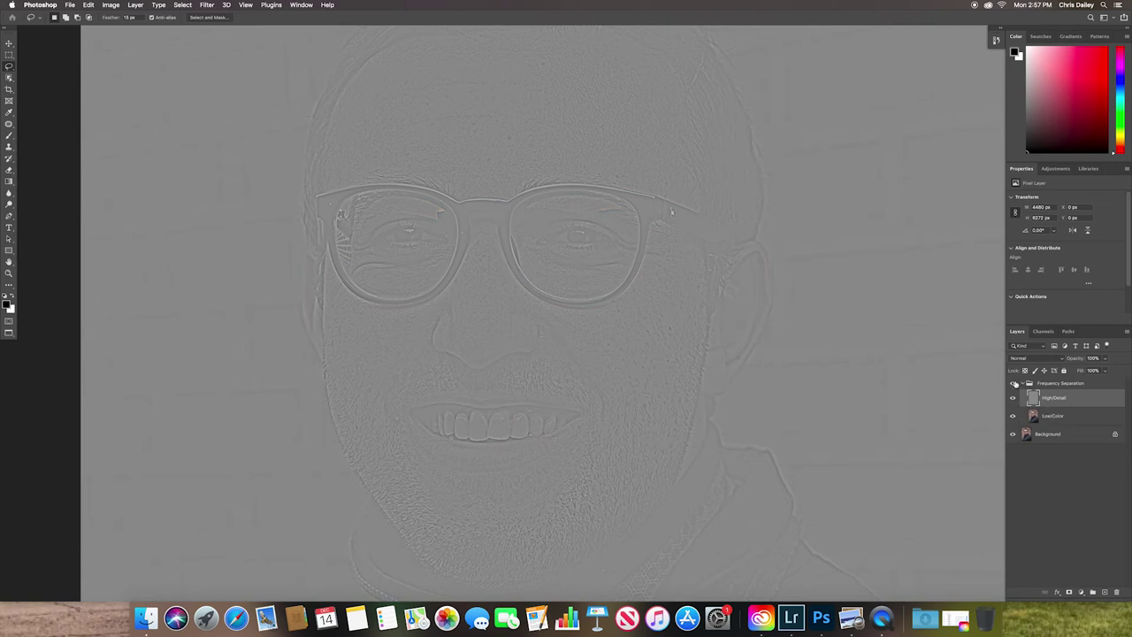
click(1047, 360)
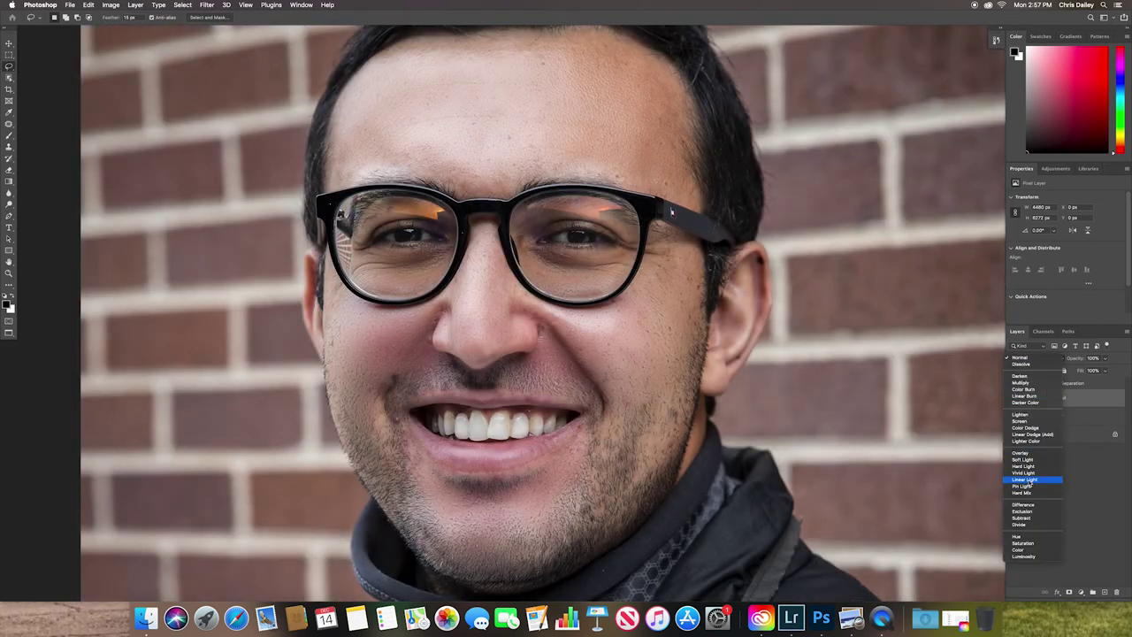
click(1030, 480)
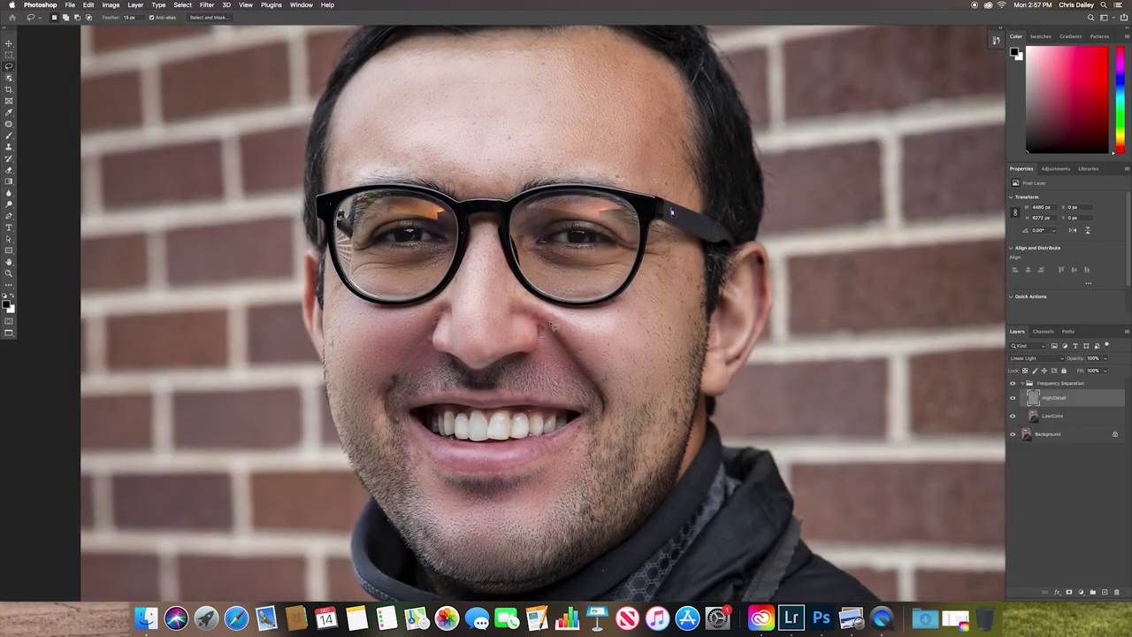
Switch to the Spot Healing Brush and heal the small dark blemish on the forehead
click(9, 125)
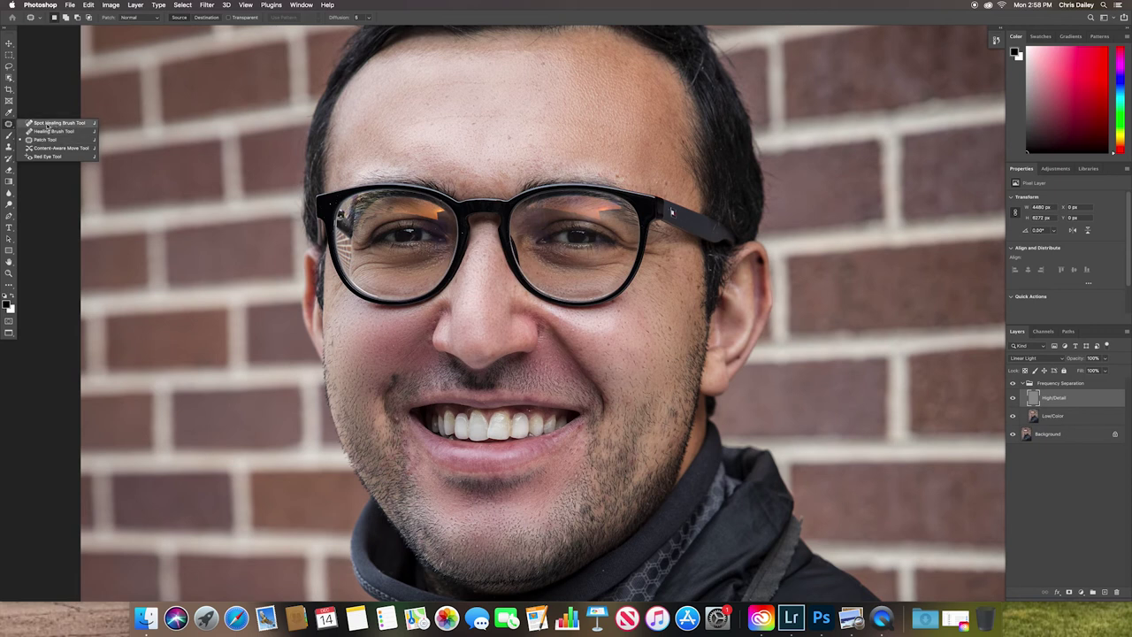
click(48, 124)
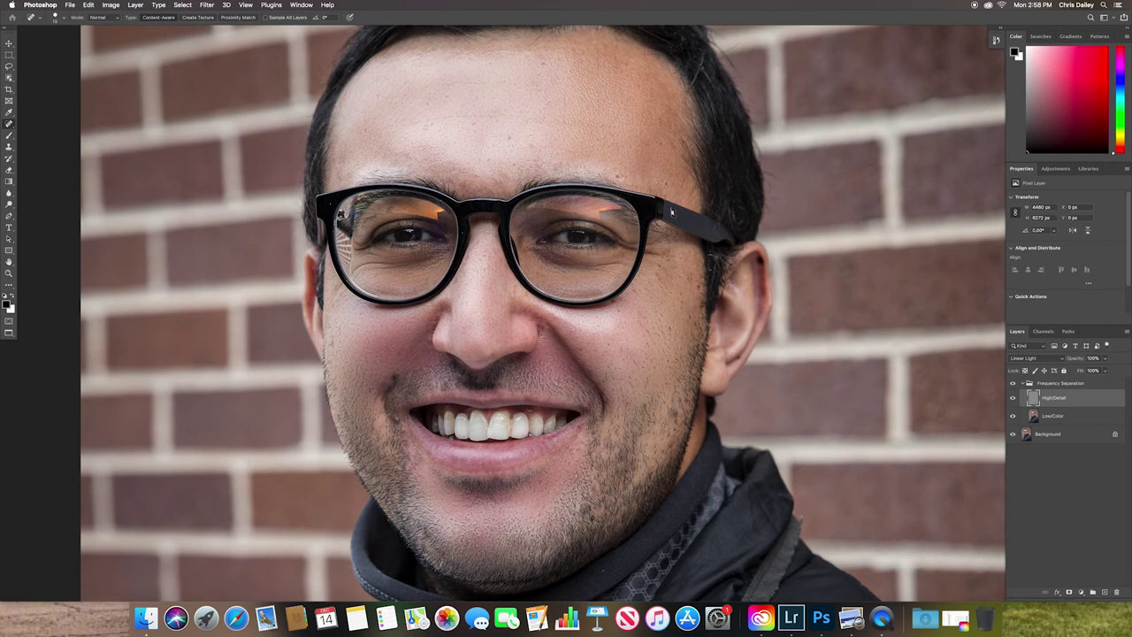
click(510, 138)
Lower the 25 px spot healing brush's hardness to about 24%
click(64, 18)
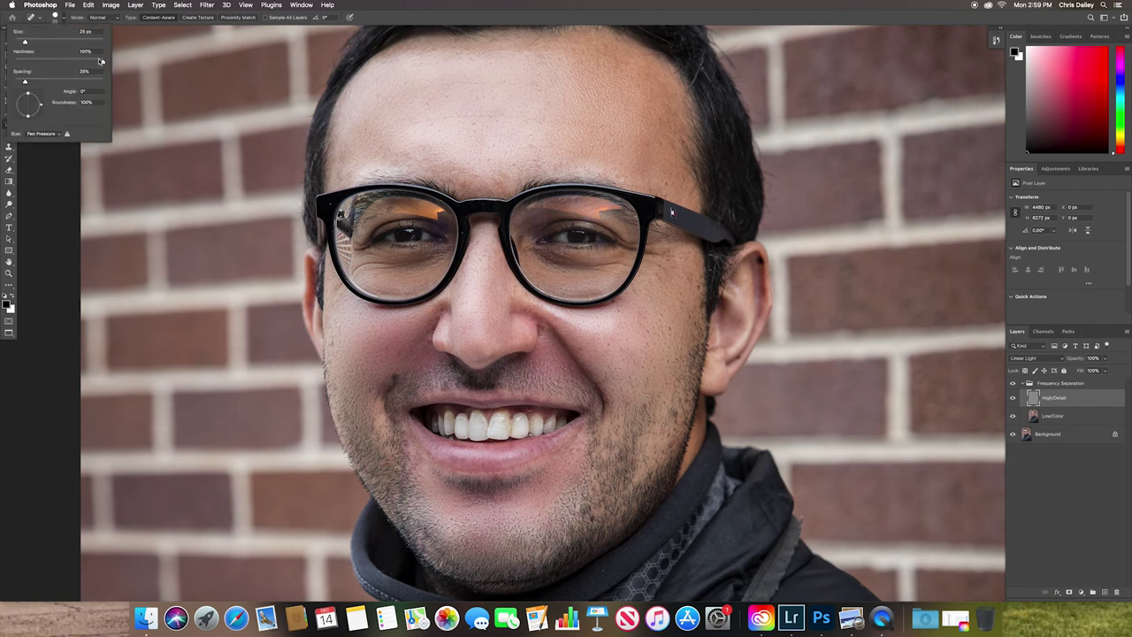
drag(102, 62, 38, 63)
Zoom in, make the brush small, and heal faint lines along the right and left lenses
key(ctrl+plus)
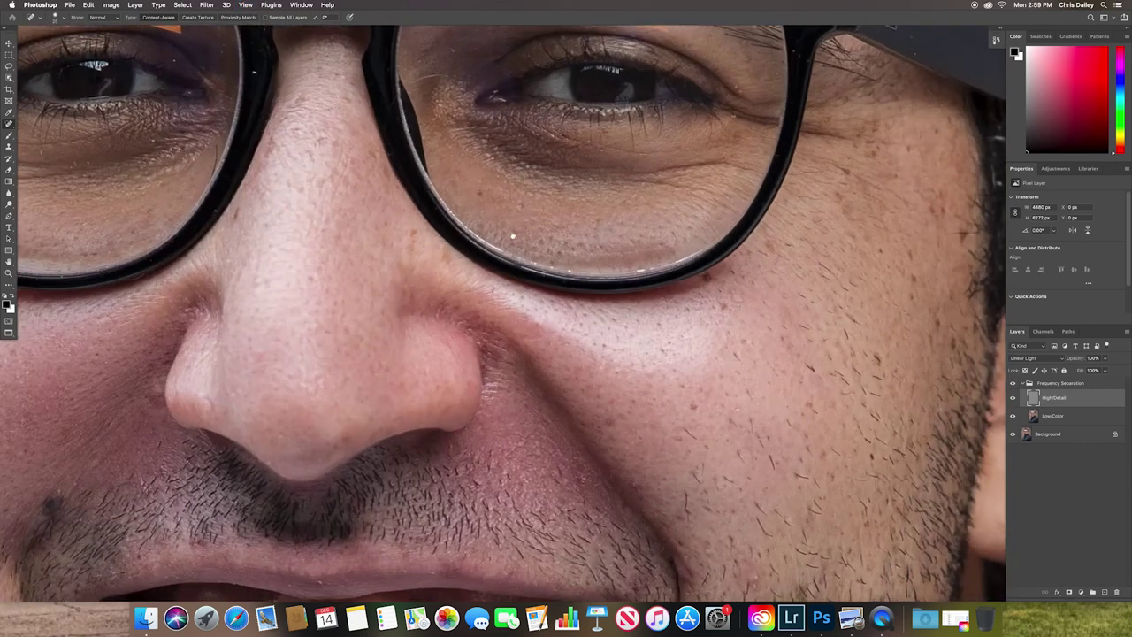
key(ctrl+plus)
scroll(531, 379, up, 2)
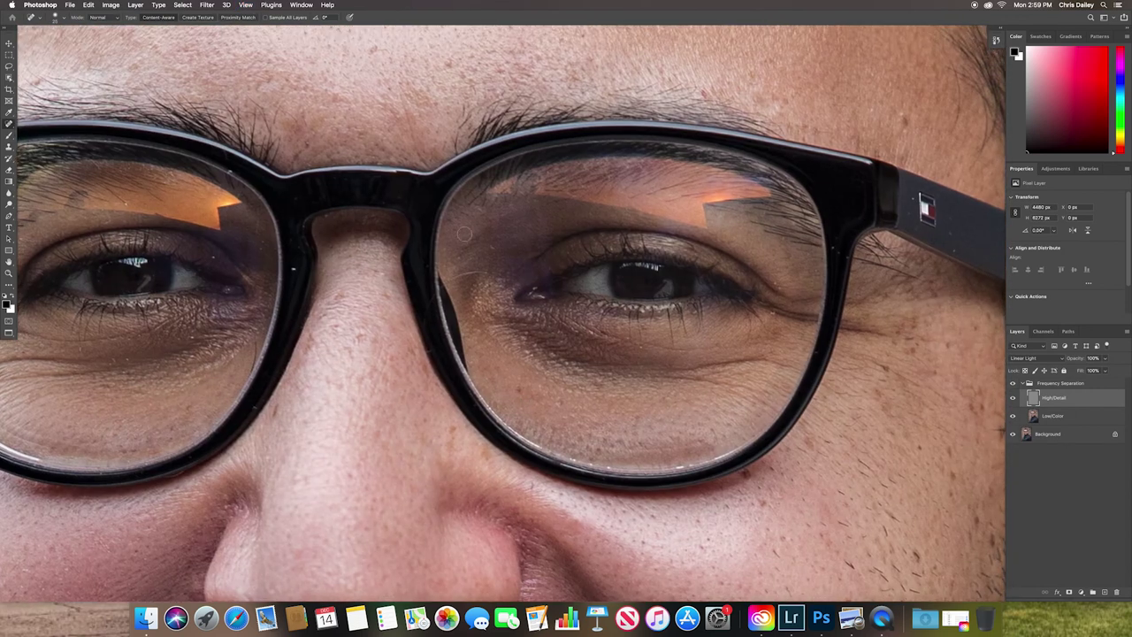
key(i)
key(j)
key(bracketright)
key(bracketright)
key(bracketleft)
key(bracketleft)
mouse_move(446, 277)
mouse_down()
mouse_move(489, 275)
mouse_move(504, 247)
mouse_up()
mouse_move(255, 341)
mouse_down()
mouse_move(245, 373)
mouse_move(252, 364)
mouse_move(232, 371)
mouse_up()
Heal two cheek spots and the blemishes beside and at the right mouth corner
scroll(329, 316, down, 3)
scroll(557, 493, down, 5)
scroll(581, 387, down, 2)
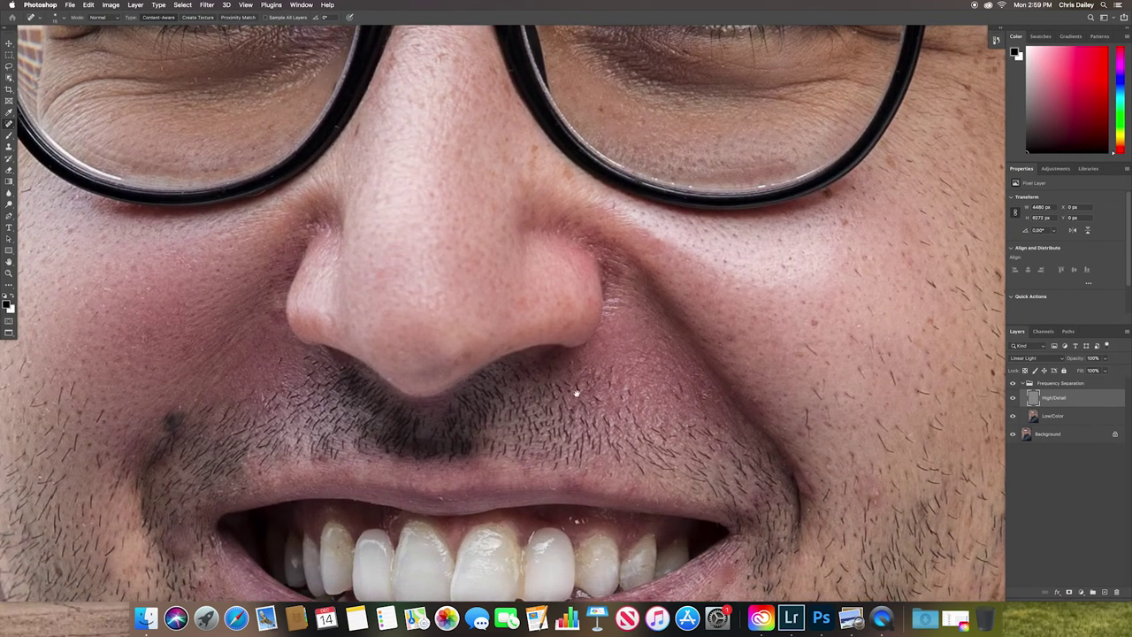
drag(733, 367, 551, 328)
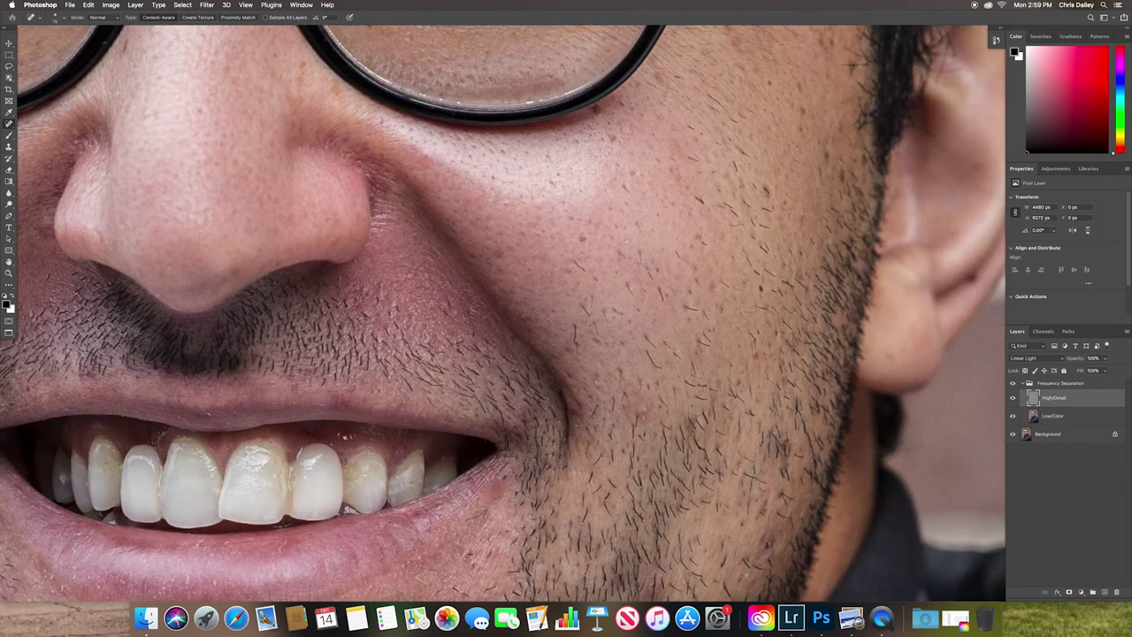
click(645, 409)
click(597, 382)
drag(500, 477, 488, 513)
drag(506, 476, 488, 516)
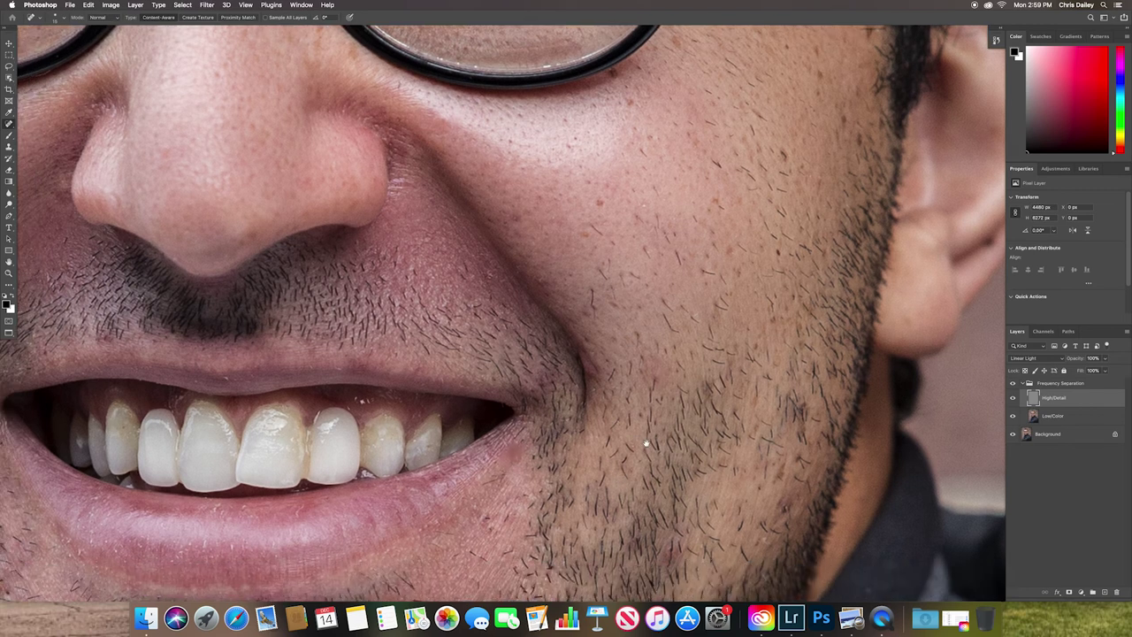
scroll(605, 519, down, 5)
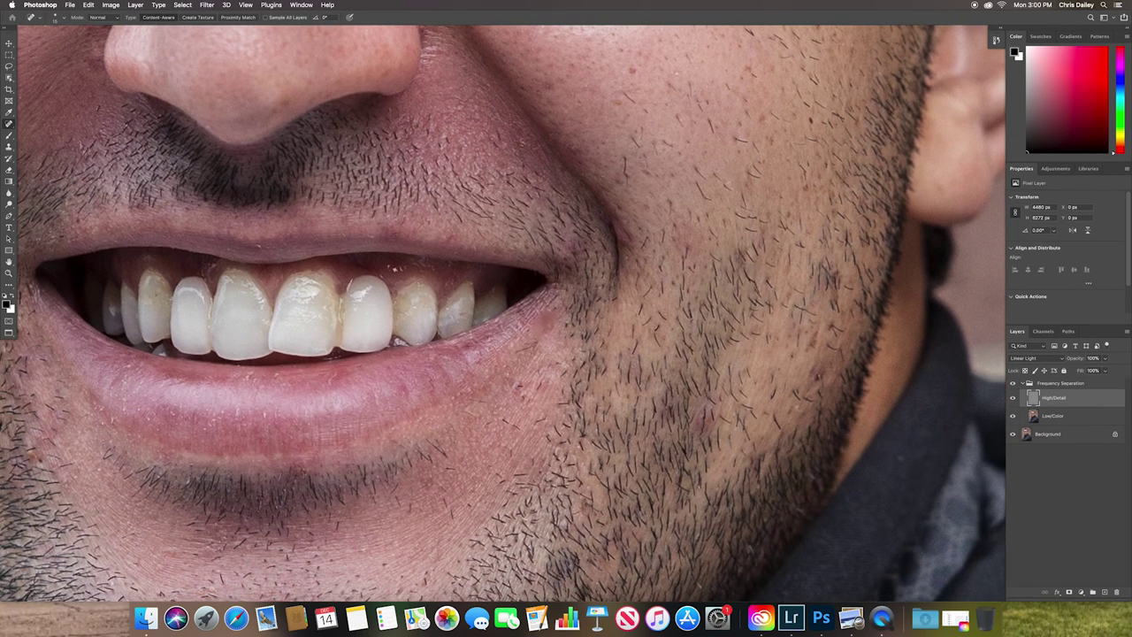
click(550, 328)
Switch to the Healing Brush and heal the mole below the lip corner and a cheek spot
right_click(9, 124)
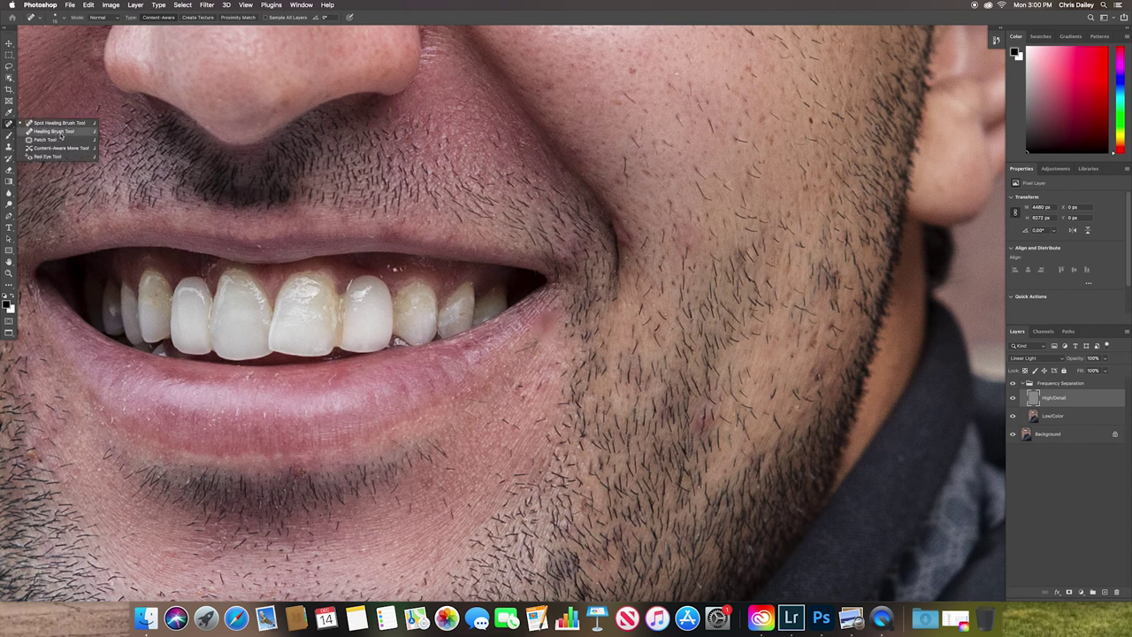
click(61, 131)
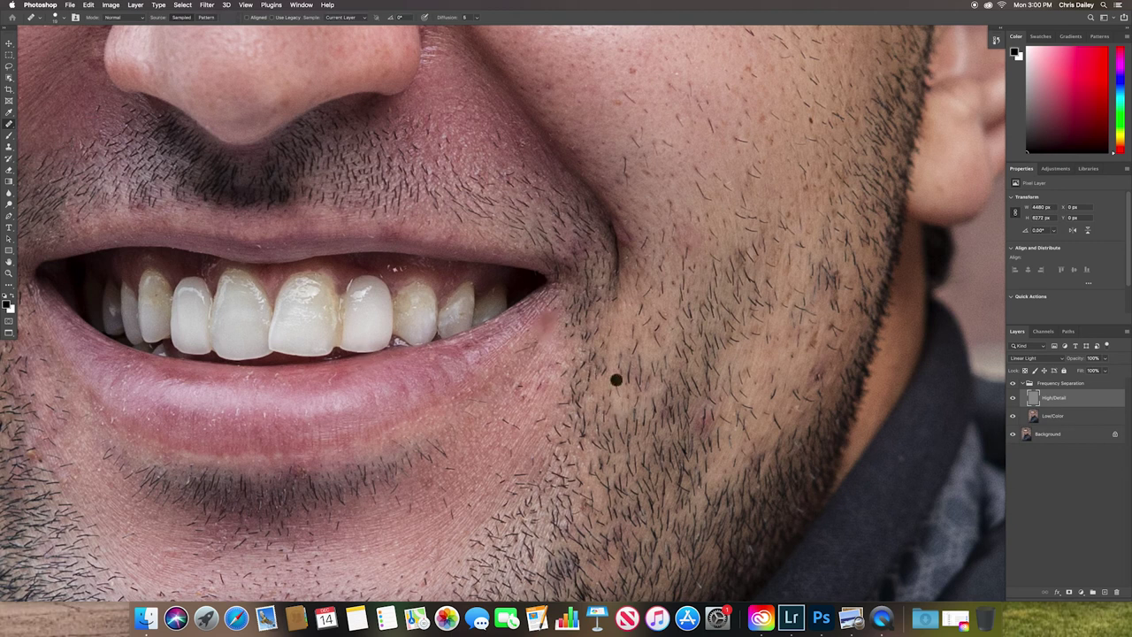
click(536, 364)
click(519, 401)
Set the Healing Brush hardness to 24%
scroll(601, 372, left, 5)
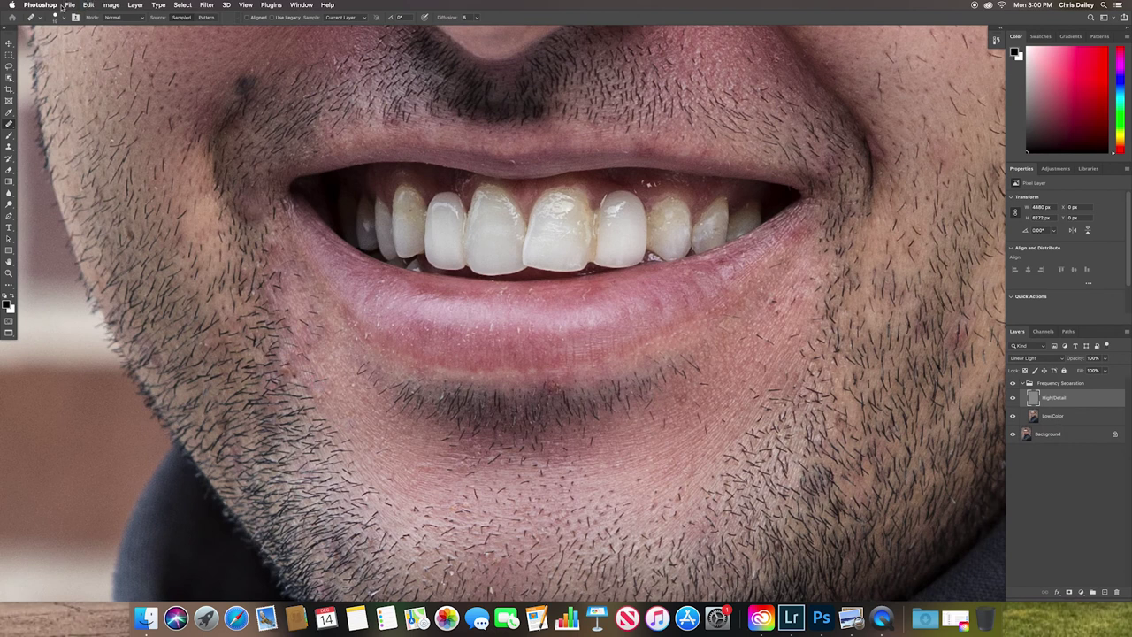
click(59, 19)
drag(63, 62, 36, 61)
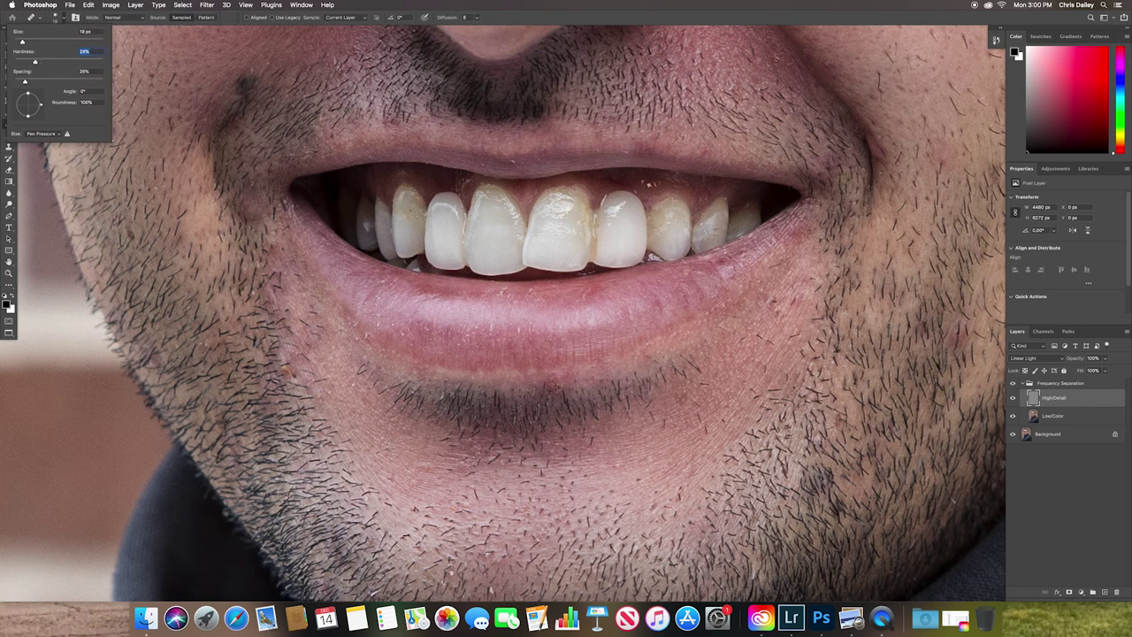
key(Return)
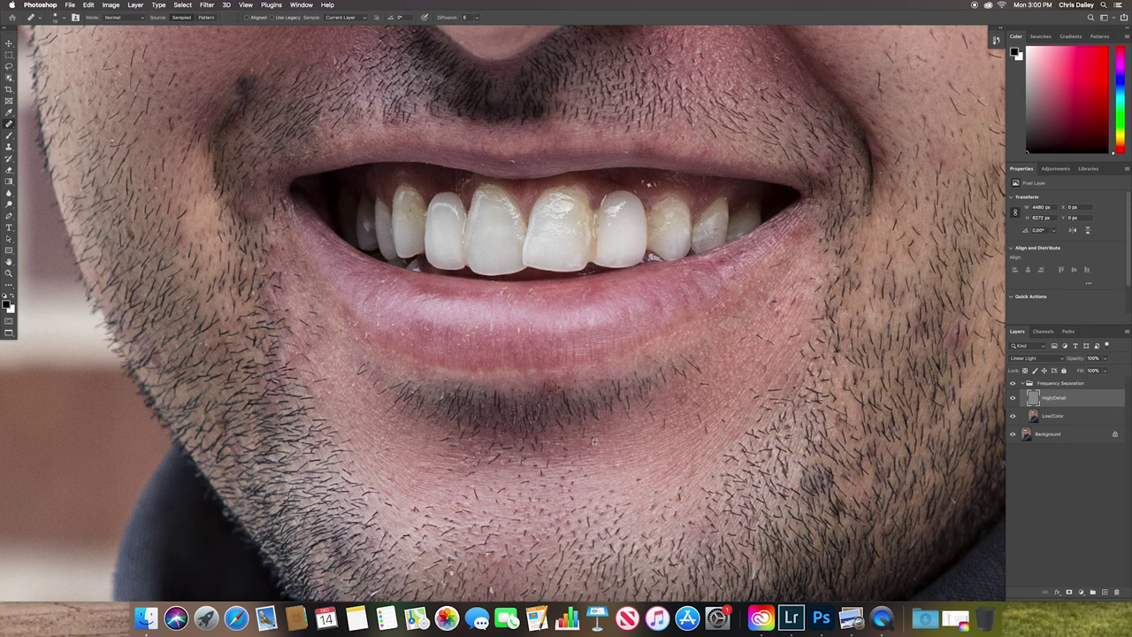
Heal the spot beside the nose and the white dust speck on the glasses frame
drag(488, 392, 606, 538)
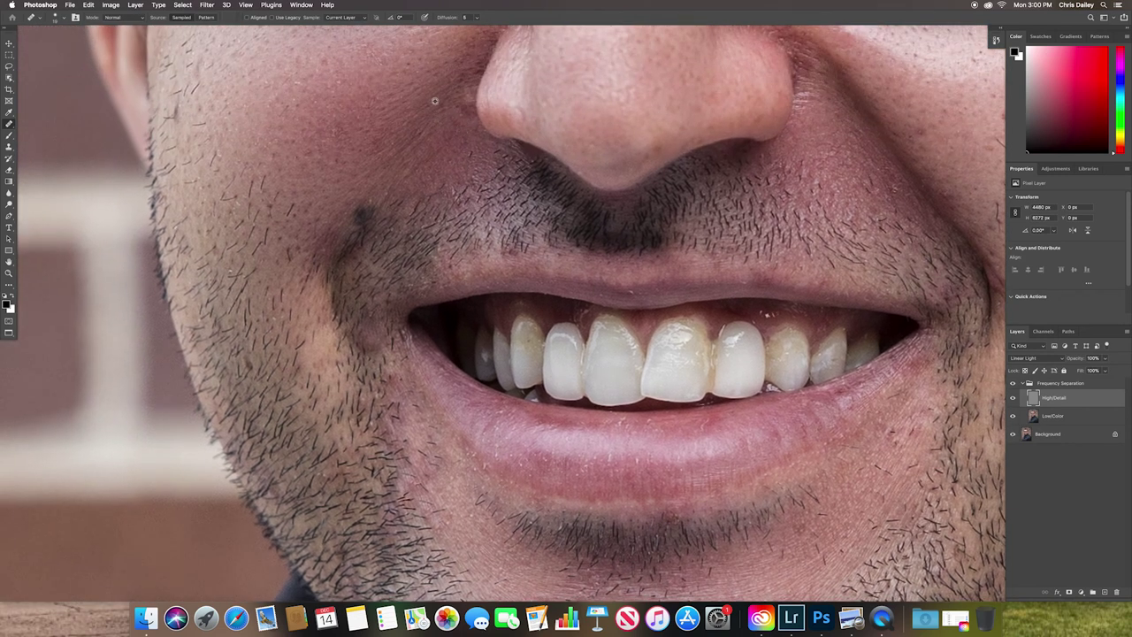
mouse_move(467, 104)
mouse_down()
mouse_move(469, 117)
mouse_move(473, 79)
mouse_up()
drag(480, 144, 400, 405)
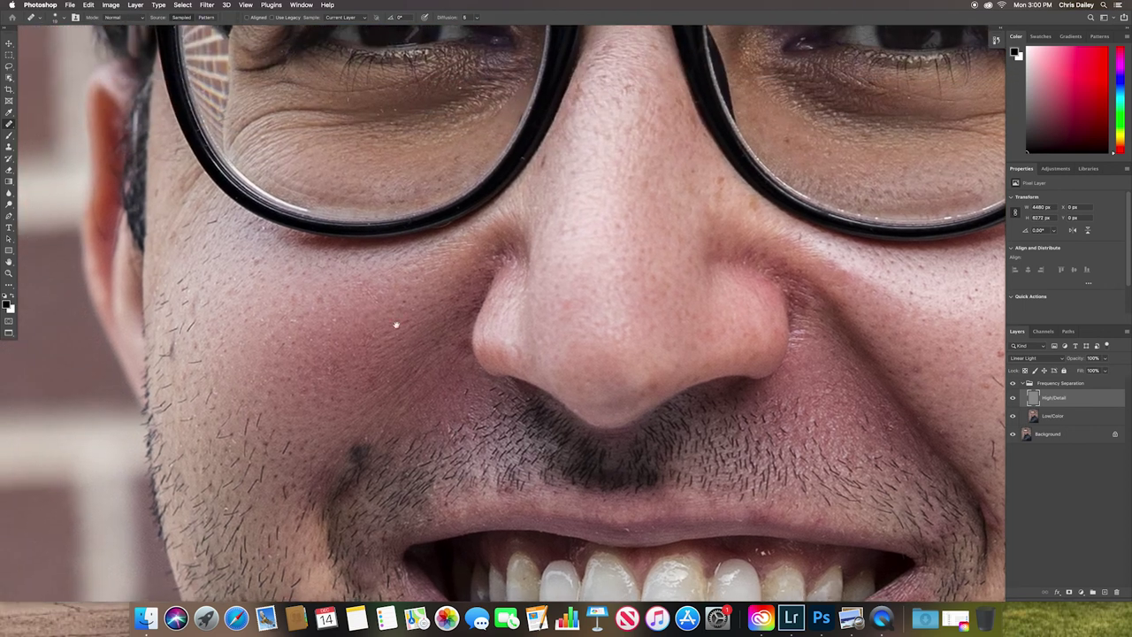
scroll(401, 405, up, 2)
scroll(371, 374, up, 2)
scroll(345, 425, up, 2)
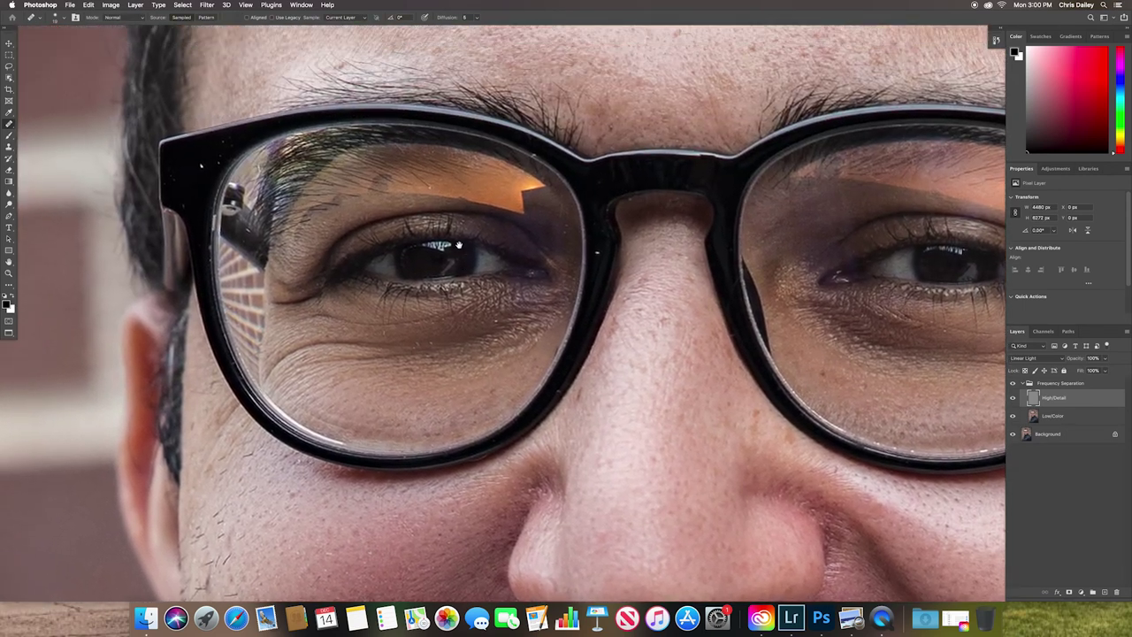
scroll(265, 265, up, 1)
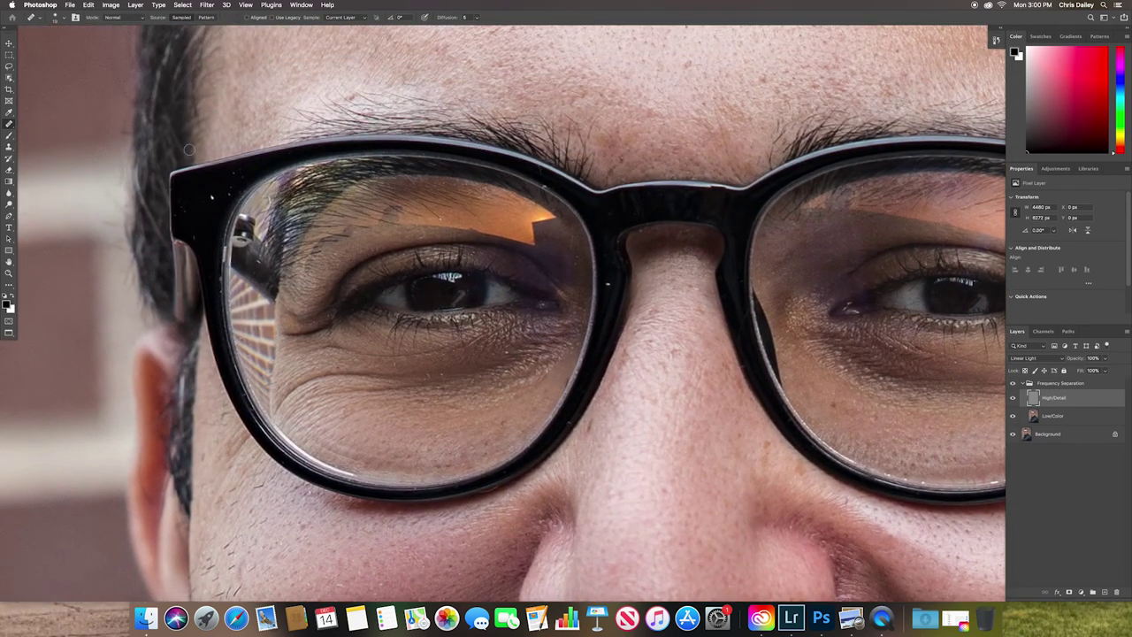
click(207, 192)
Heal the frame's top-left spot, then with the Patch Tool patch a frame spot and a forehead blemish
click(160, 174)
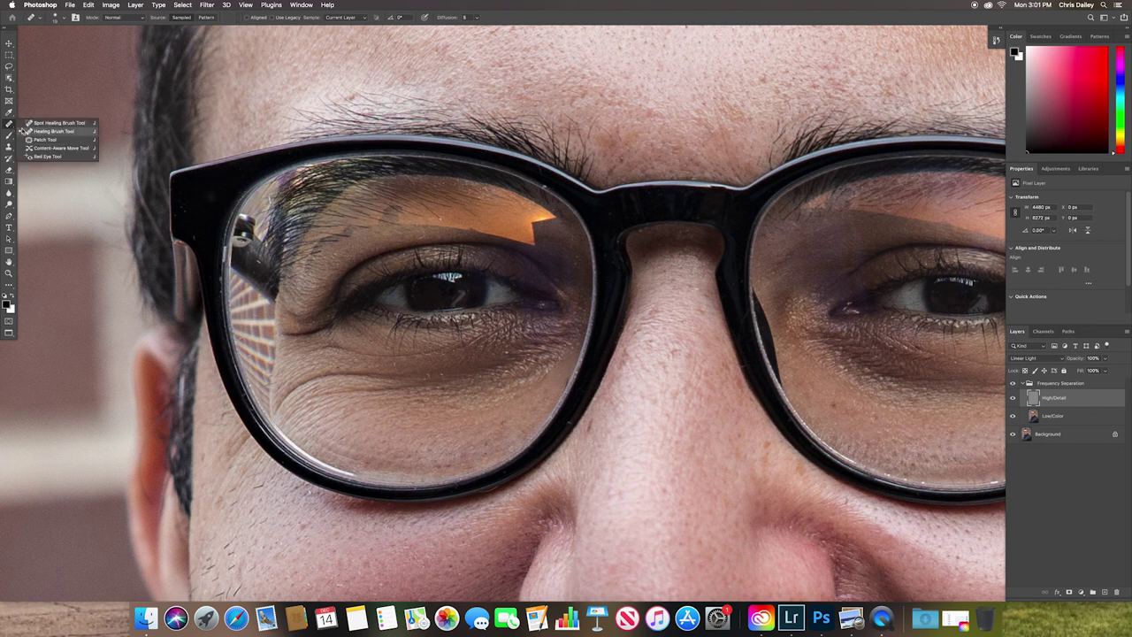
drag(11, 129, 33, 142)
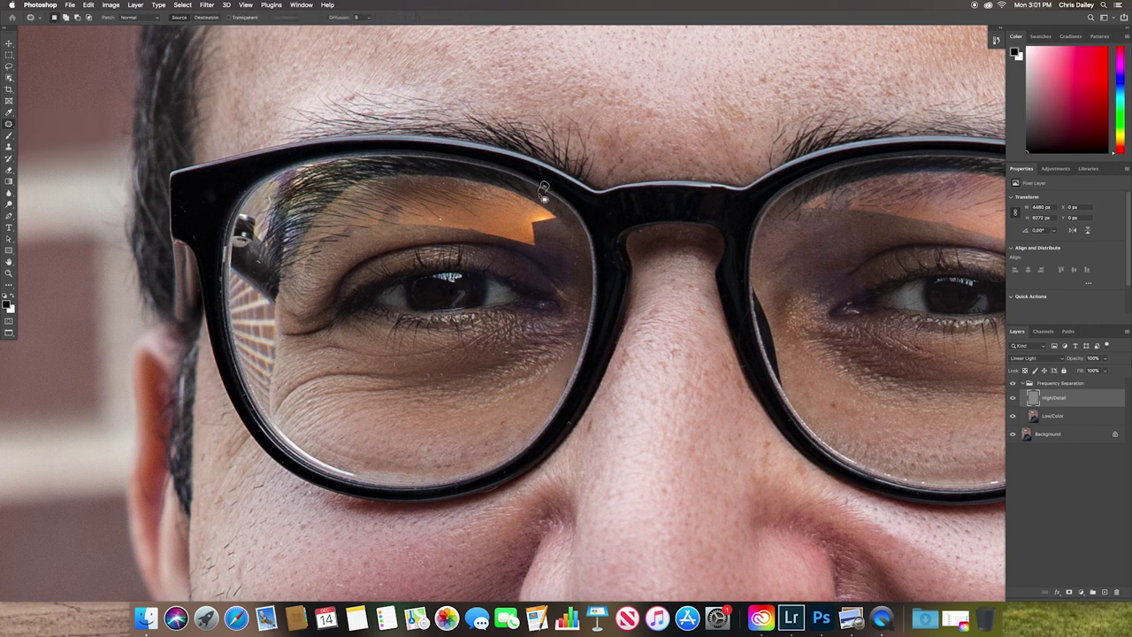
drag(547, 186, 579, 200)
mouse_move(627, 148)
mouse_down()
mouse_move(621, 172)
mouse_move(631, 151)
mouse_move(658, 140)
mouse_up()
key(ctrl+d)
Patch the long horizontal forehead crease with clean nearby skin
scroll(646, 367, right, 5)
scroll(672, 362, right, 5)
scroll(699, 358, right, 5)
scroll(707, 357, right, 5)
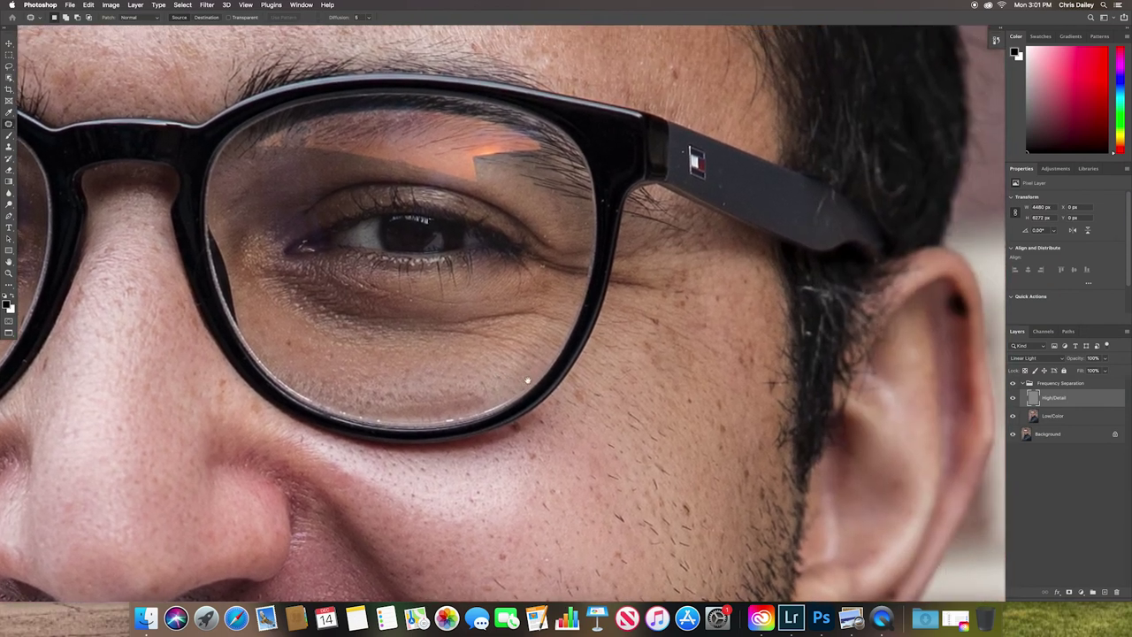
scroll(654, 371, right, 1)
scroll(566, 402, up, 3)
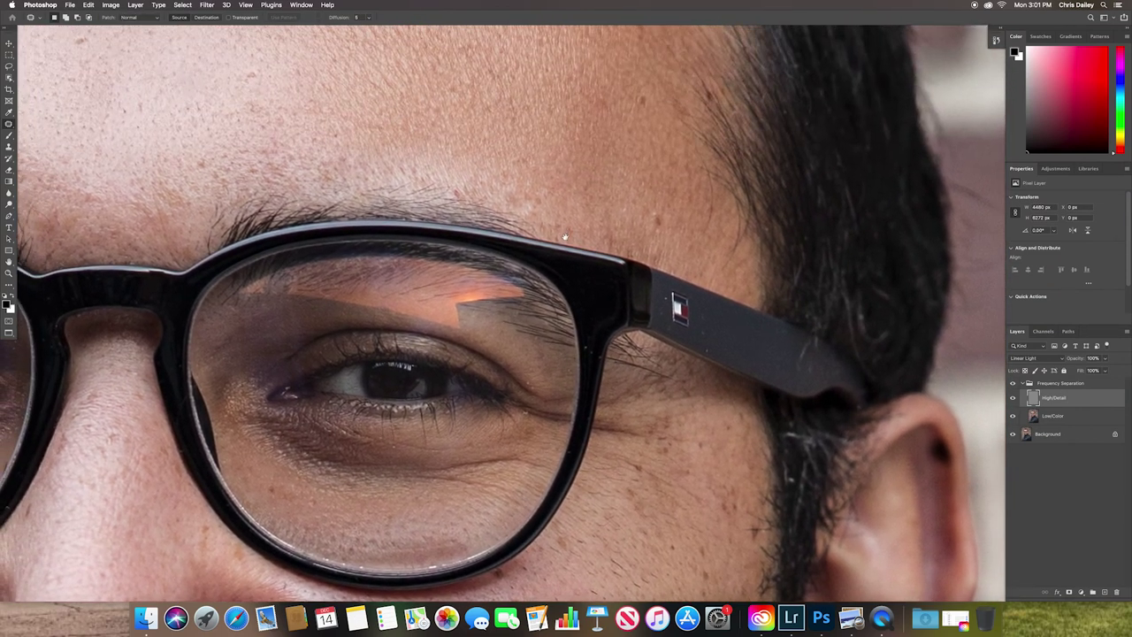
scroll(495, 371, up, 5)
scroll(460, 336, left, 4)
scroll(398, 283, left, 3)
scroll(345, 252, left, 1)
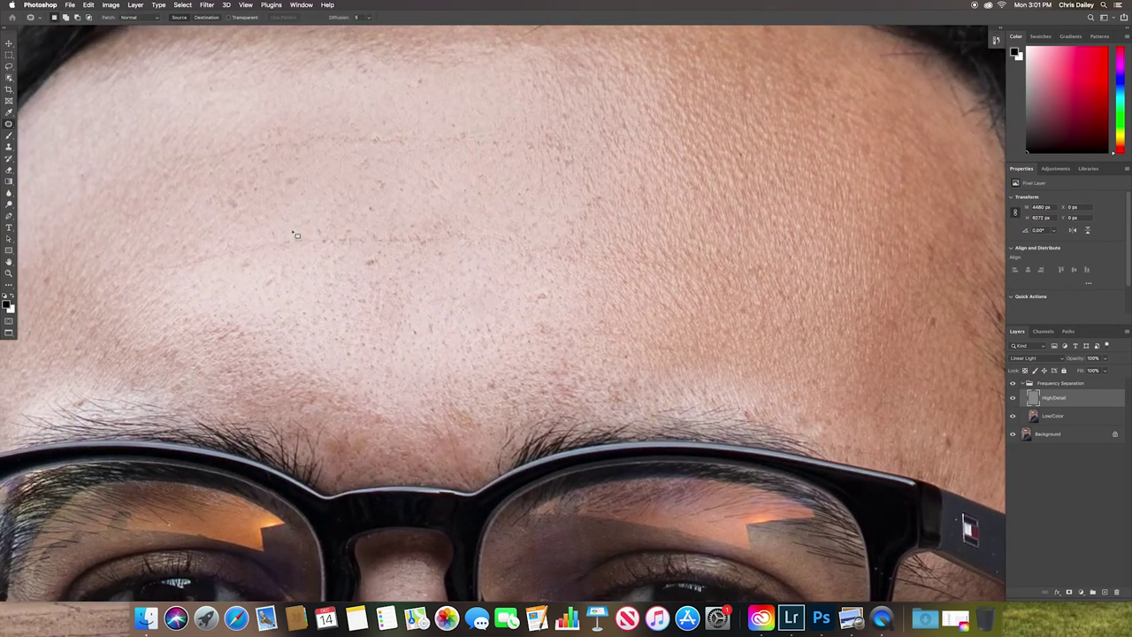
mouse_move(246, 241)
mouse_down()
mouse_move(229, 249)
mouse_move(474, 237)
mouse_up()
mouse_move(474, 237)
mouse_down()
mouse_move(236, 244)
mouse_move(408, 236)
mouse_up()
key(super+d)
Patch two more forehead blemishes and the remaining stretches of the forehead wrinkle
mouse_move(440, 217)
mouse_down()
mouse_move(483, 259)
mouse_move(491, 296)
mouse_up()
key(super+d)
drag(183, 262, 212, 228)
key(super+d)
drag(377, 134, 382, 212)
key(ctrl+d)
mouse_move(441, 130)
mouse_down()
mouse_move(523, 144)
mouse_move(522, 165)
mouse_up()
key(cmd+d)
Pan across the eyebrows, eyes and glasses to check for remaining blemishes
scroll(619, 285, down, 10)
scroll(619, 285, left, 2)
scroll(619, 284, up, 1)
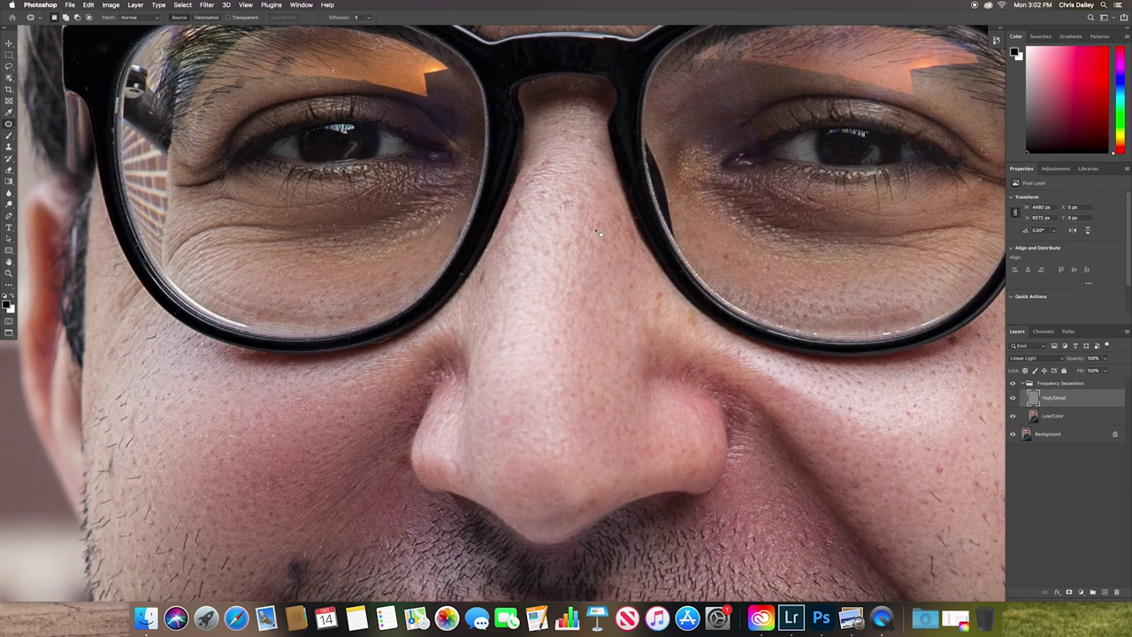
drag(632, 113, 533, 311)
scroll(535, 265, up, 5)
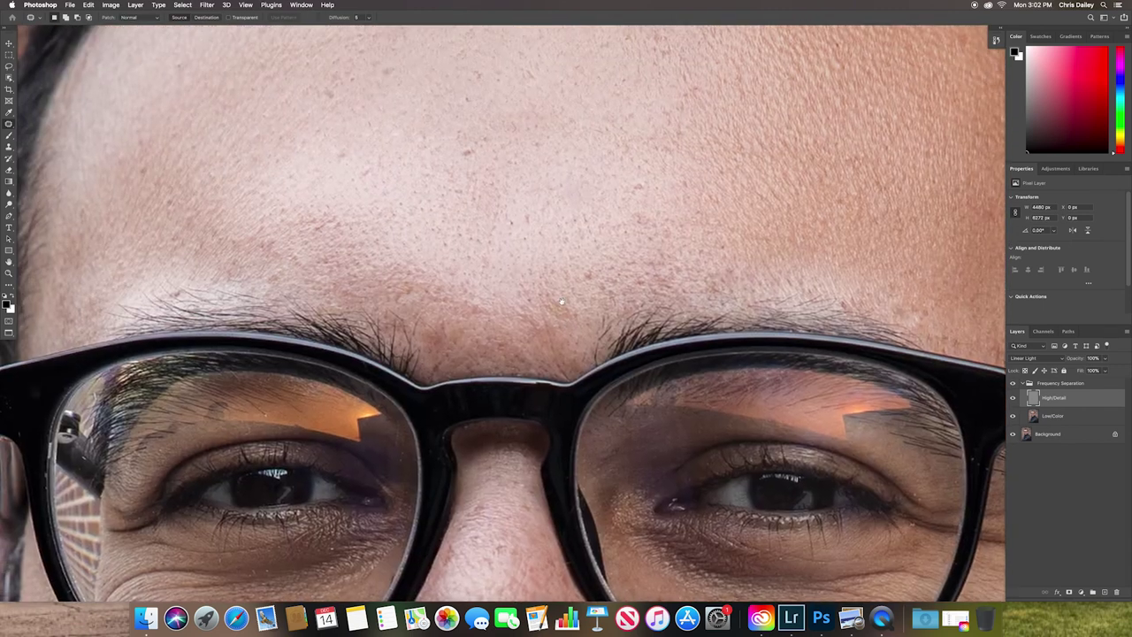
scroll(563, 177, down, 3)
scroll(563, 161, down, 3)
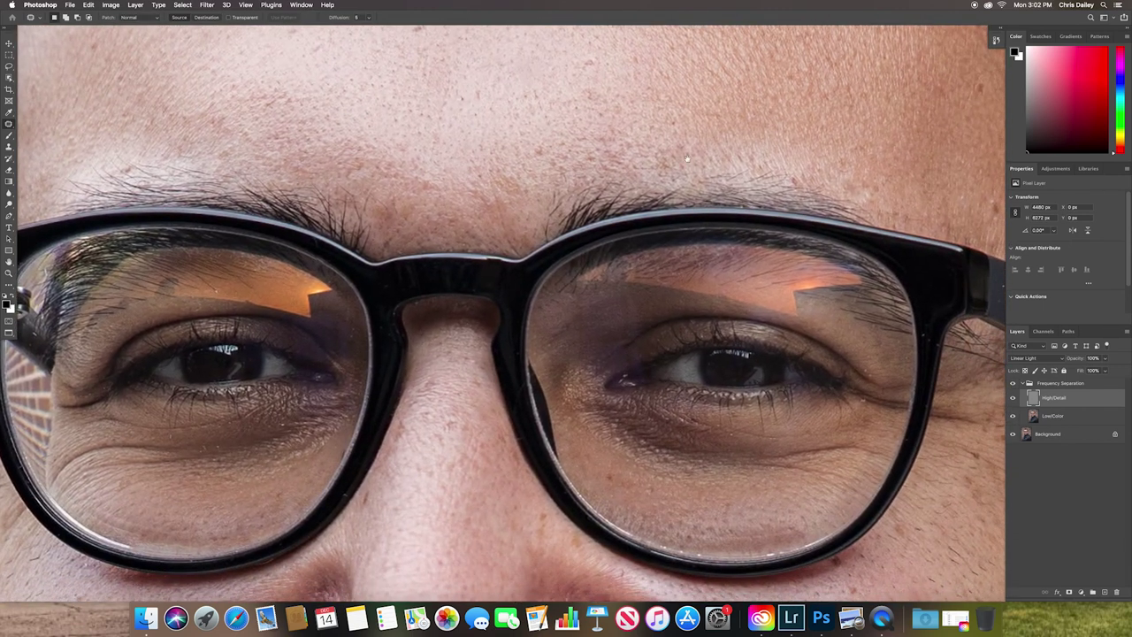
scroll(583, 142, right, 1)
scroll(608, 116, right, 4)
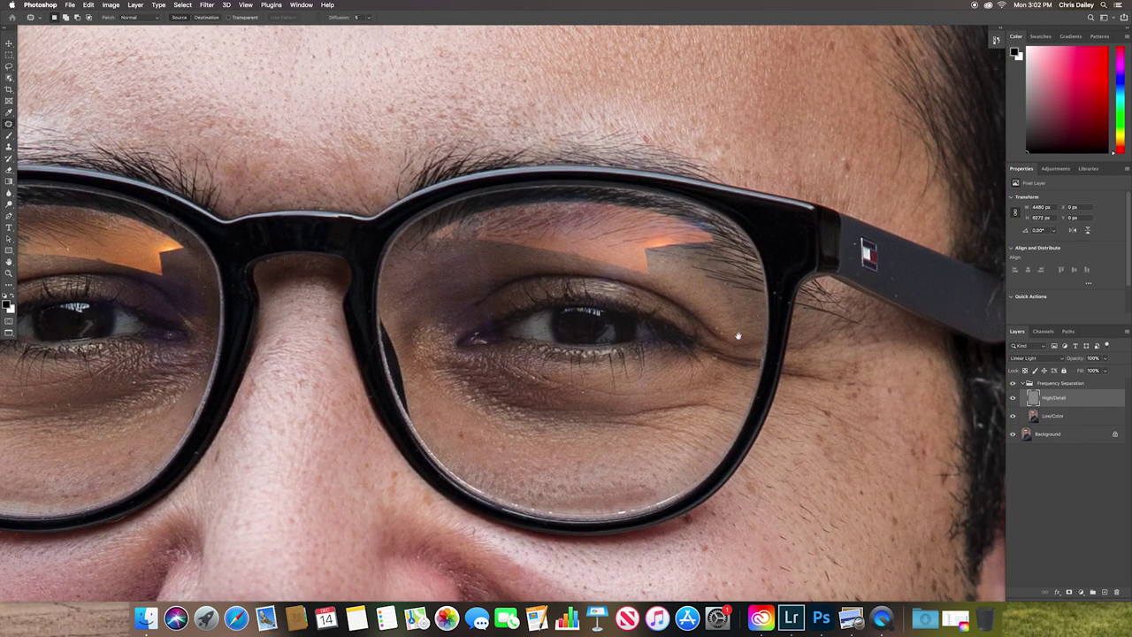
scroll(756, 310, down, 10)
scroll(764, 265, left, 3)
scroll(742, 265, up, 8)
scroll(743, 265, left, 8)
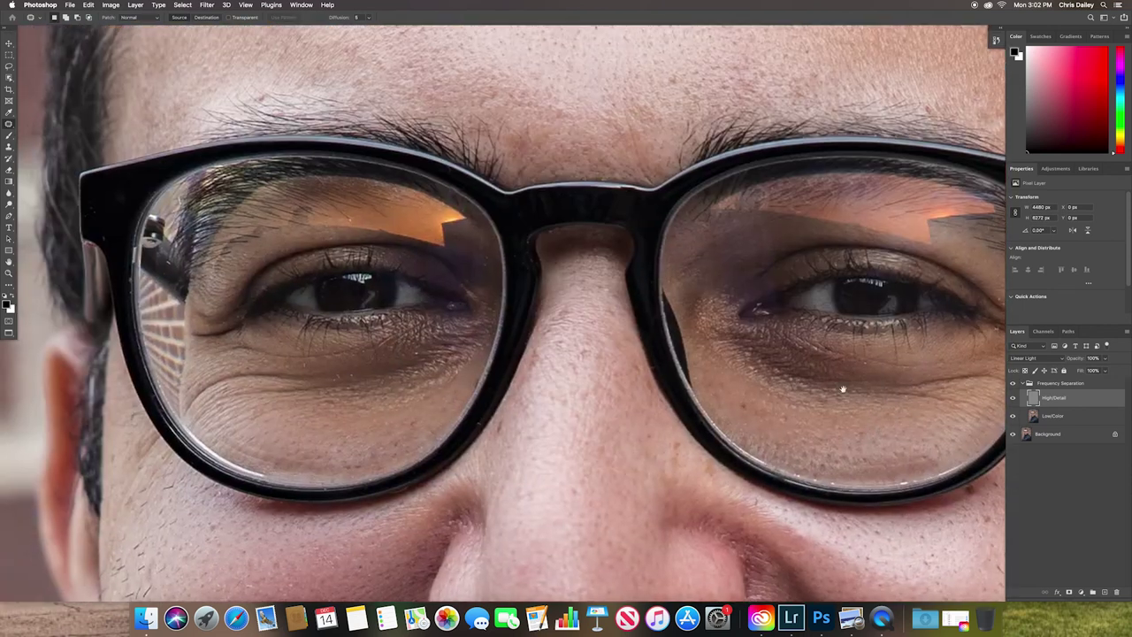
scroll(683, 191, up, 3)
scroll(683, 191, left, 2)
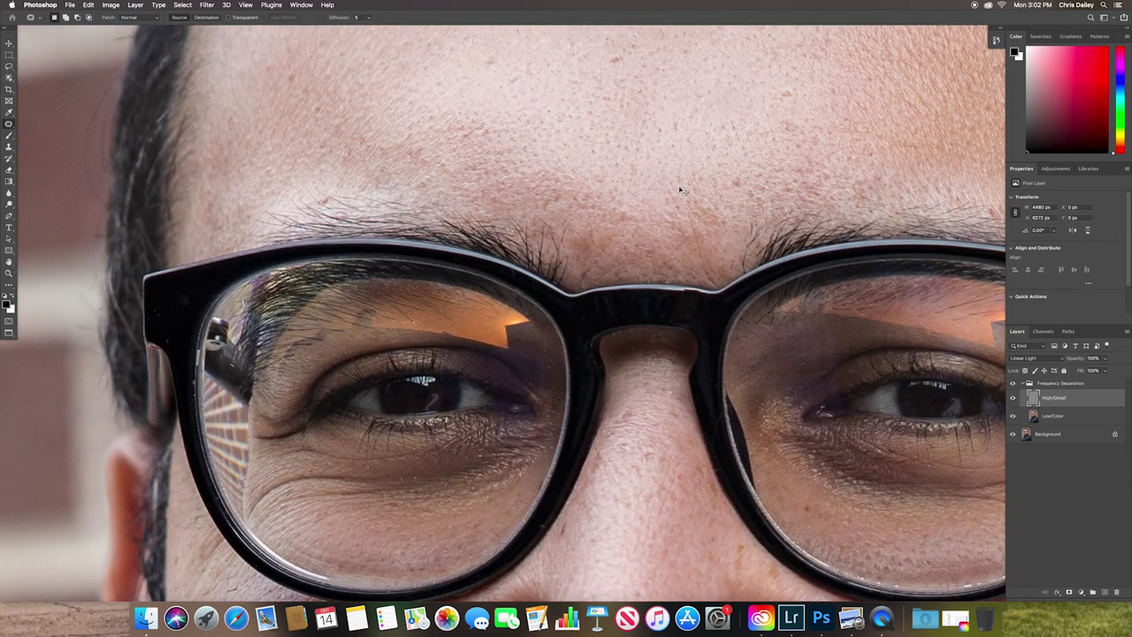
Fit the portrait on screen, toggle the Frequency Separation group's visibility, then select the group
key(super+0)
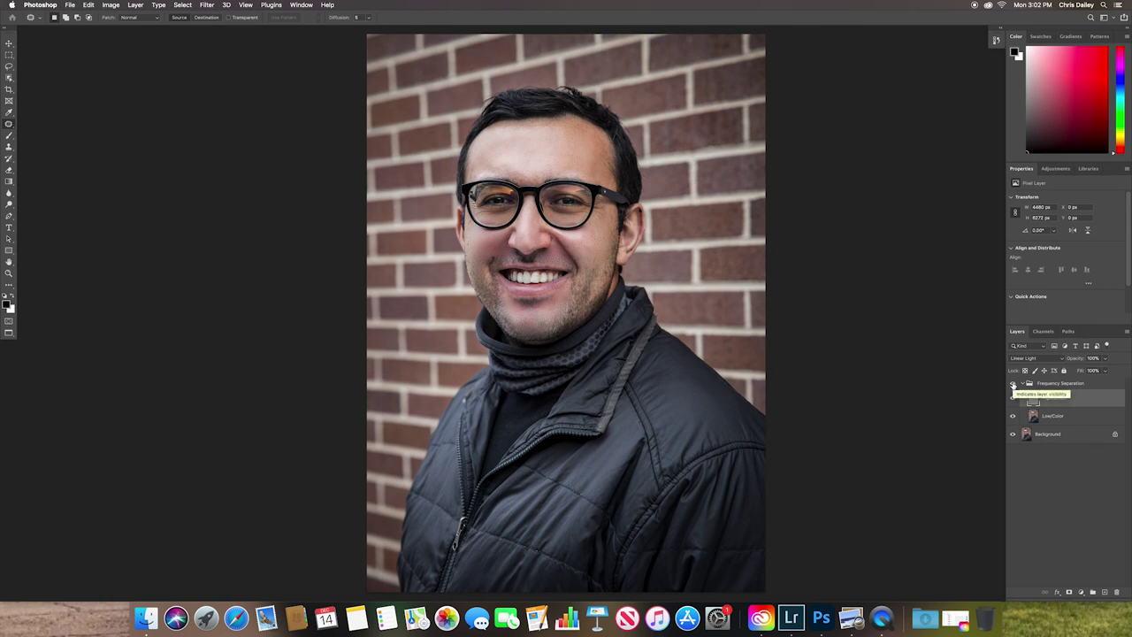
click(1013, 384)
click(1013, 384)
click(1013, 384)
click(1013, 384)
click(1013, 384)
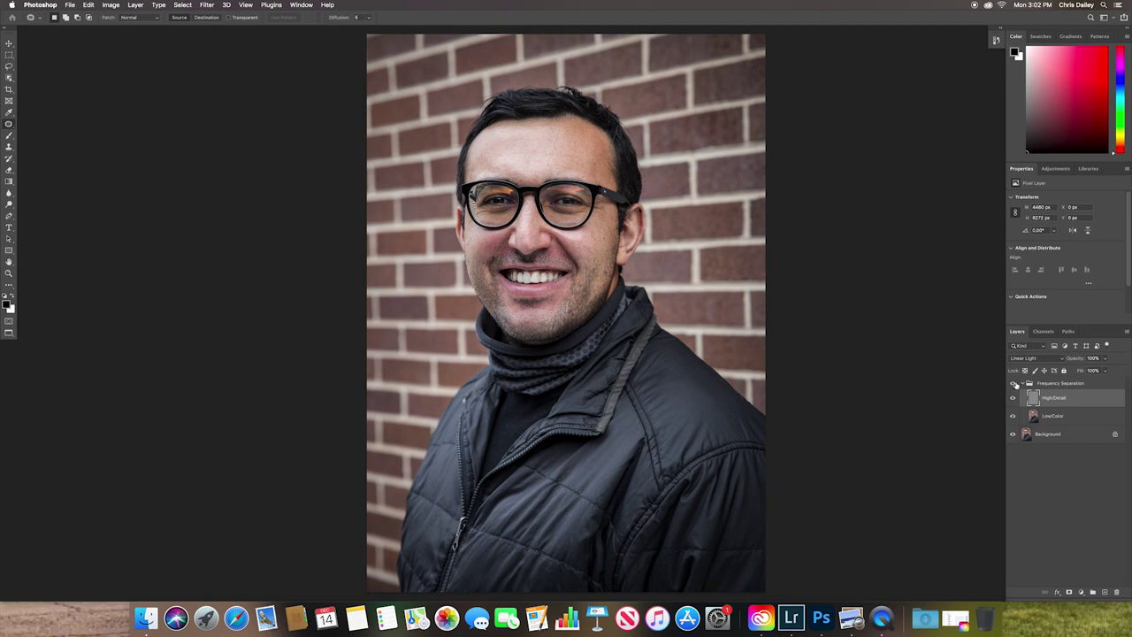
click(1054, 384)
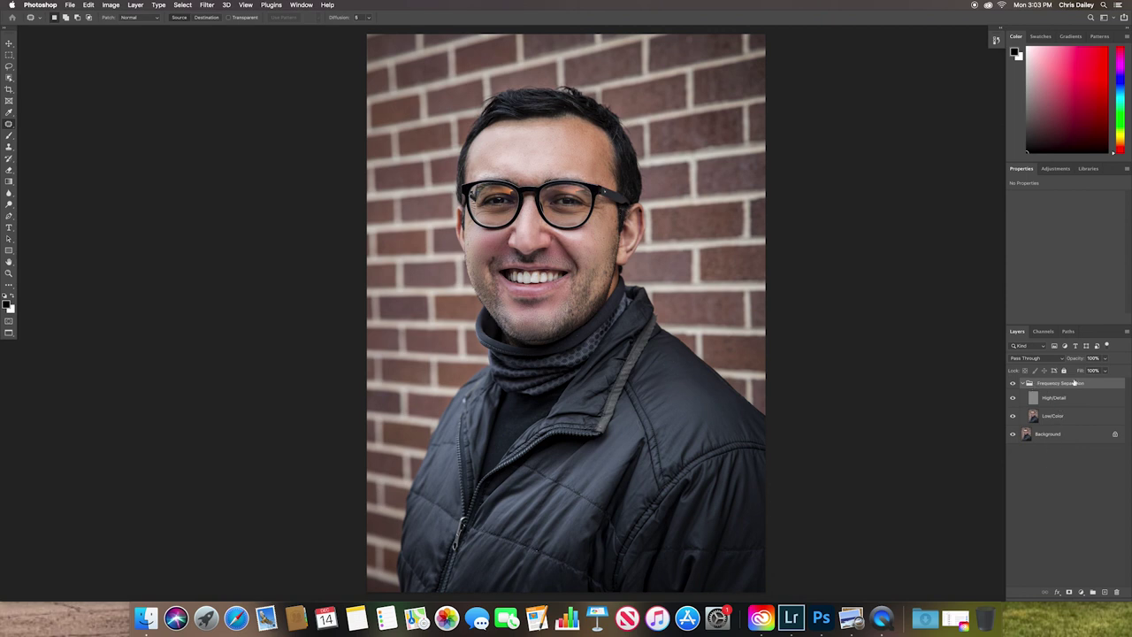
Drag the Frequency Separation group's opacity from 100% down to 70%
click(1104, 370)
drag(1104, 371, 1094, 372)
drag(1093, 372, 1087, 368)
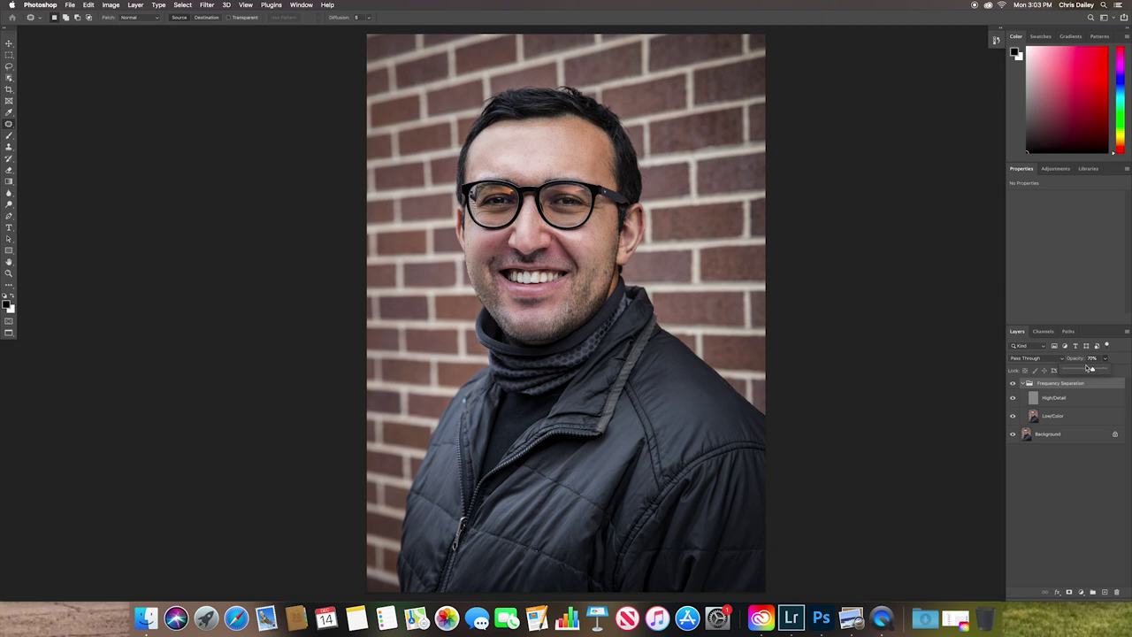